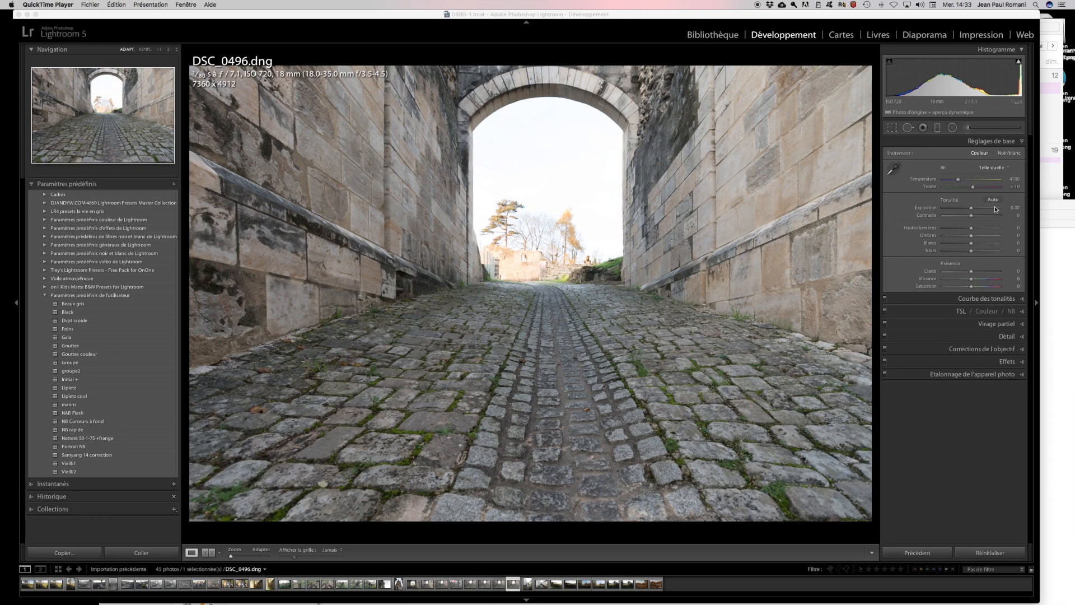
- Set exposure +0.25, contrast +24, highlights −100 and shadows +59 in the Basic panel
shift+double_click(921, 207)
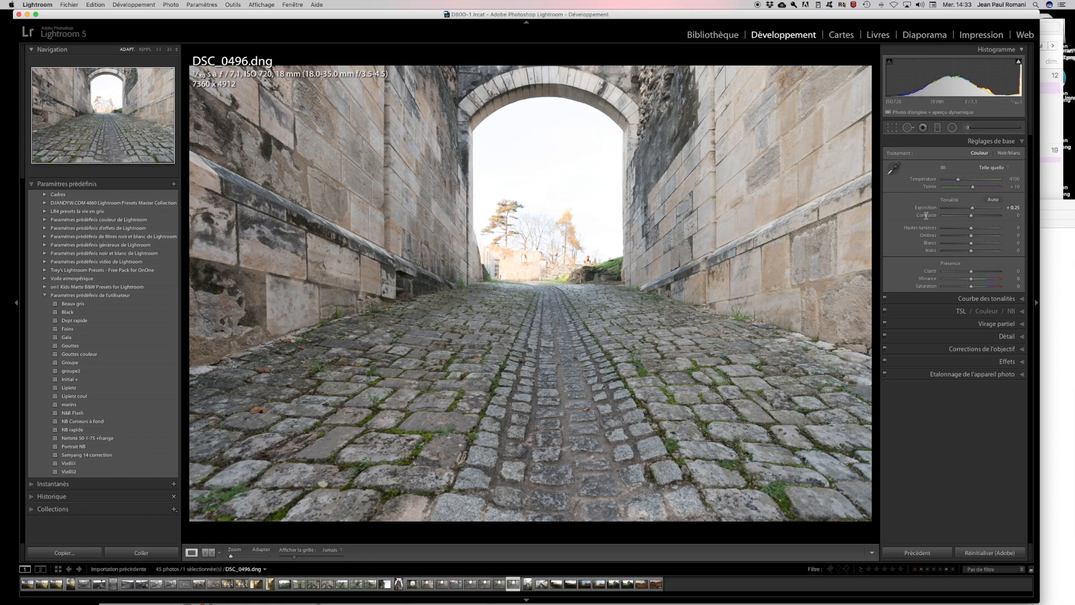
shift+double_click(926, 215)
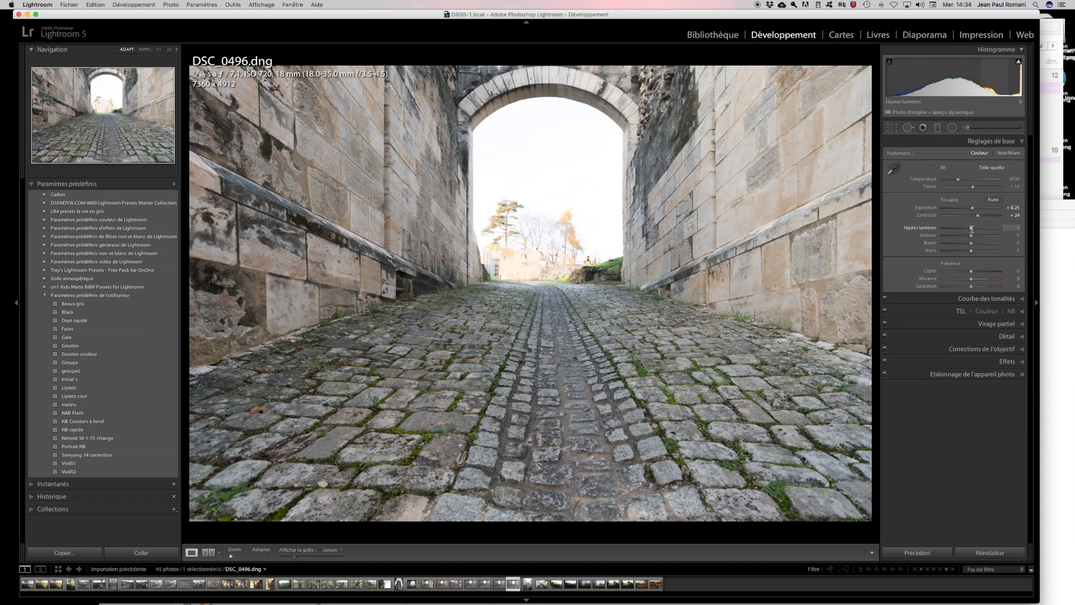
drag(972, 228, 943, 228)
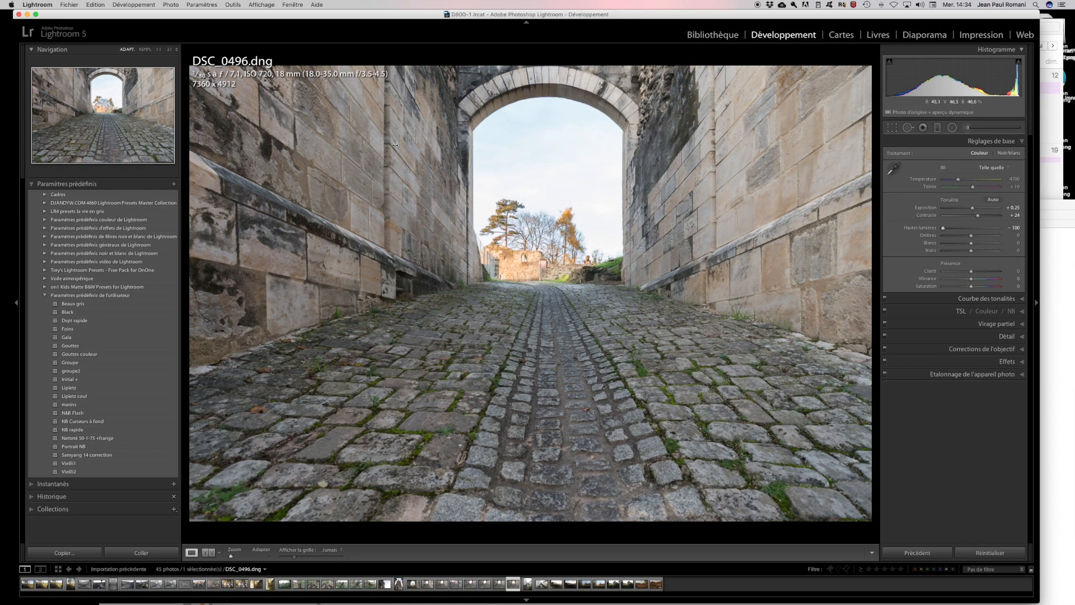
drag(971, 236, 988, 238)
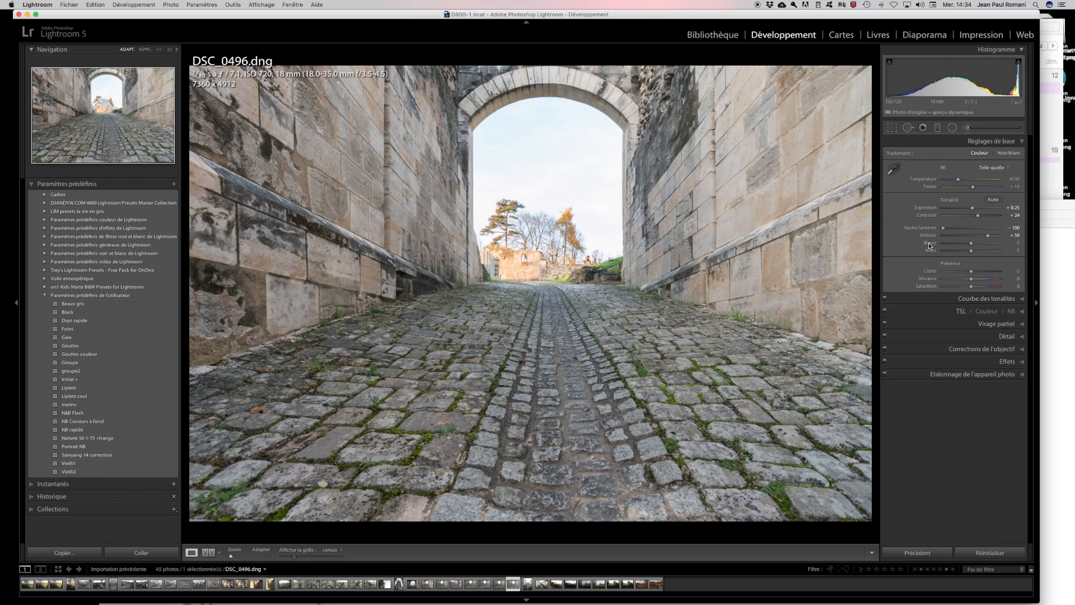
- Auto-set whites to +3 and blacks to −44, and add clarity +13
key(shift)
shift+double_click(930, 245)
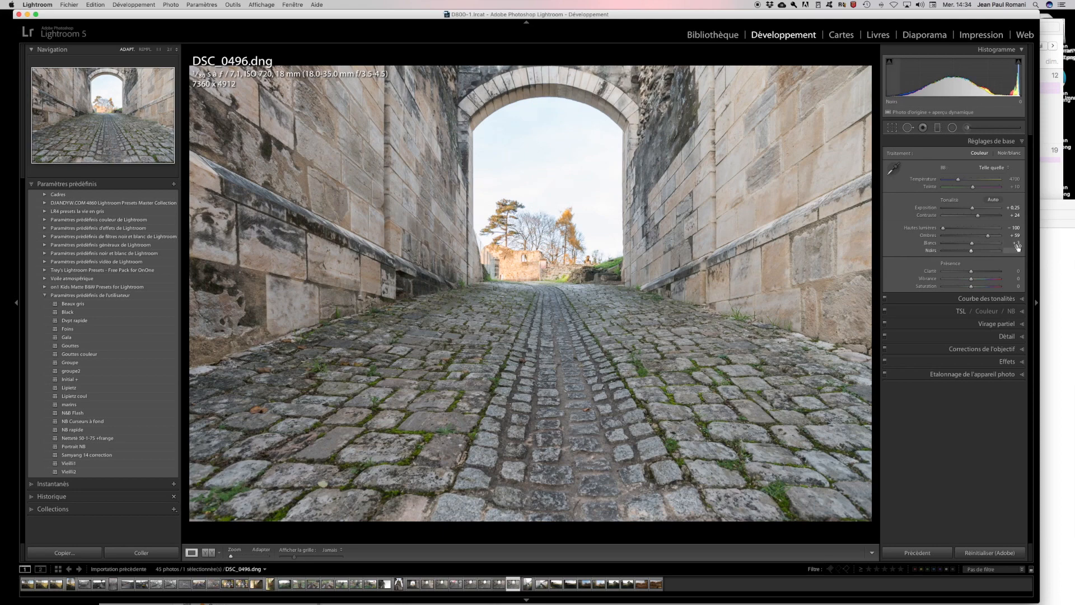
shift+double_click(930, 252)
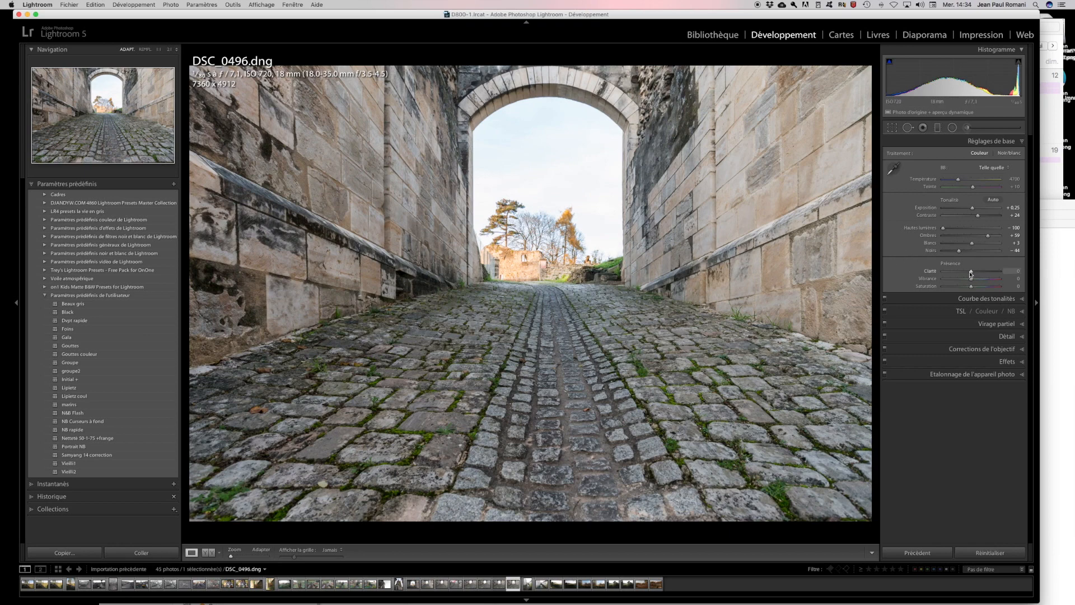
drag(971, 272, 974, 274)
- Edit a corrected 16-bit sRGB TIFF copy of DSC_0496 in Luminar 2018 at resolution 300
click(169, 6)
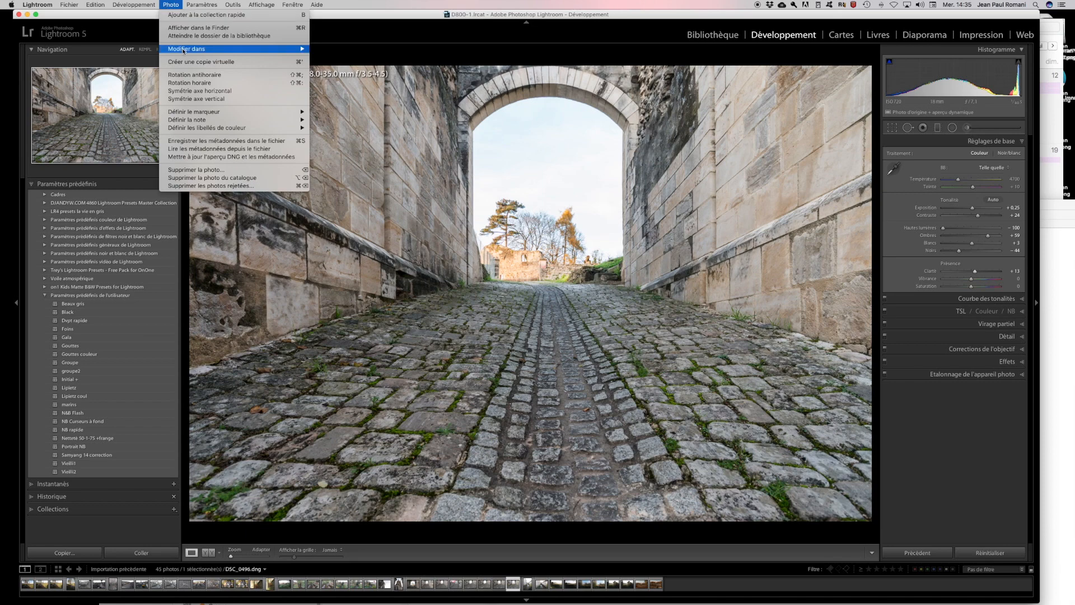
mouse_move(183, 50)
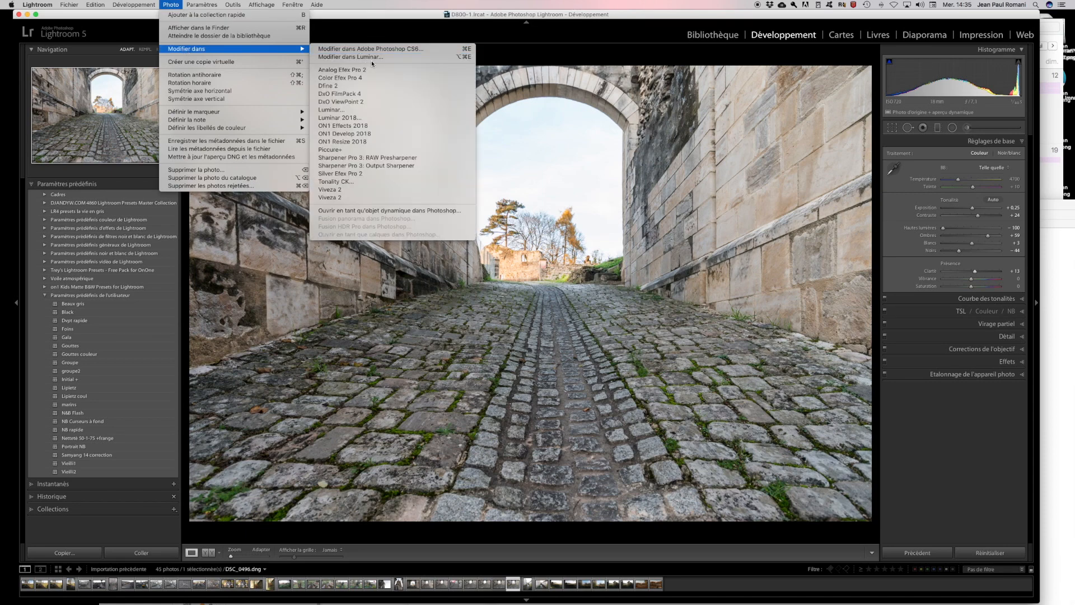
click(385, 116)
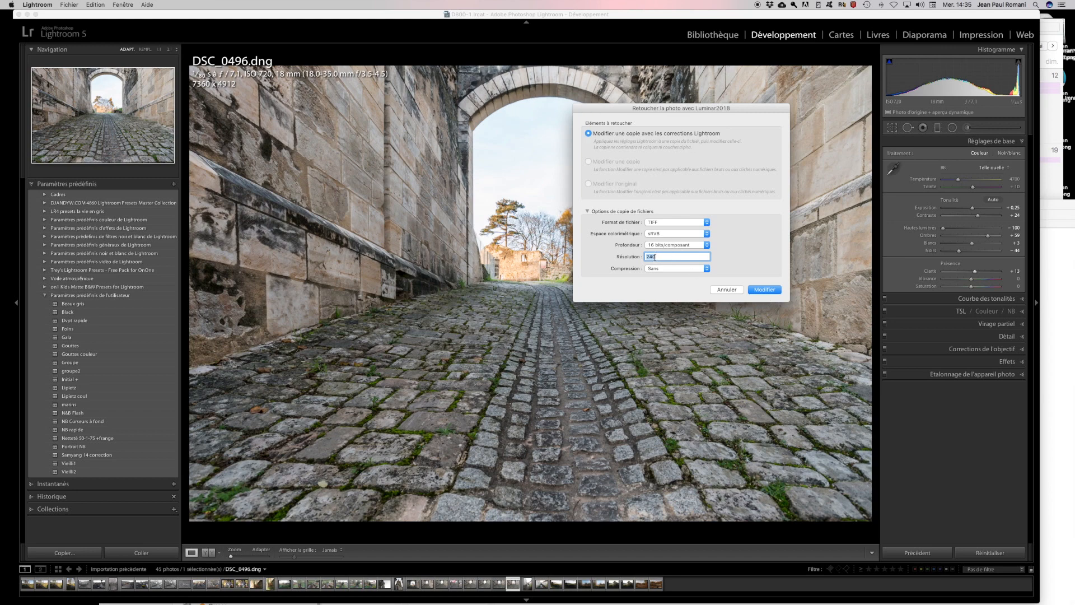
text(300)
click(763, 289)
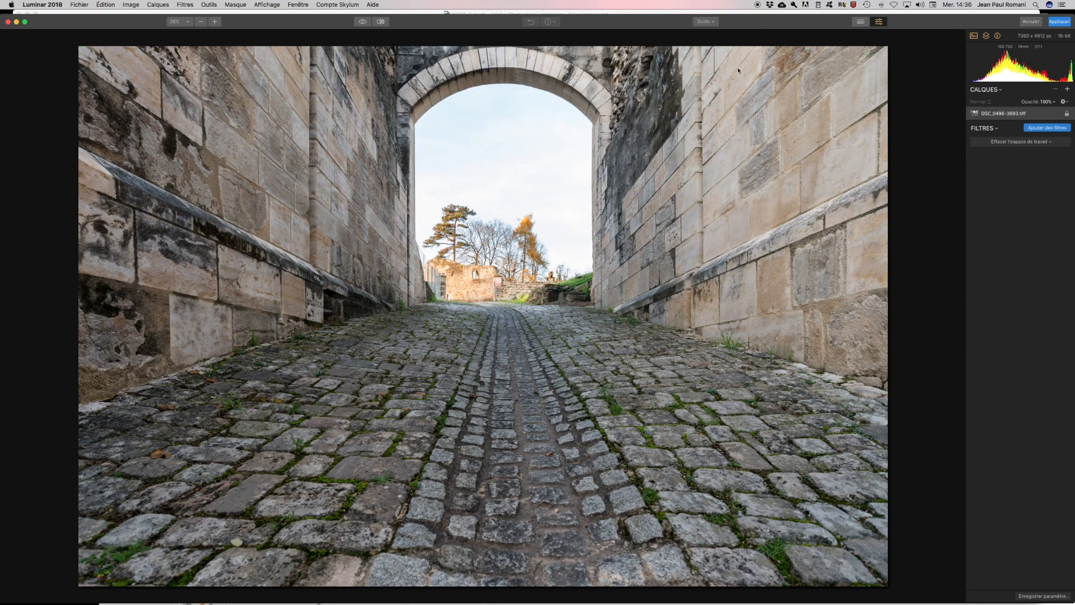
- Show the preset thumbnails strip, which opens on the Portrait category
click(861, 23)
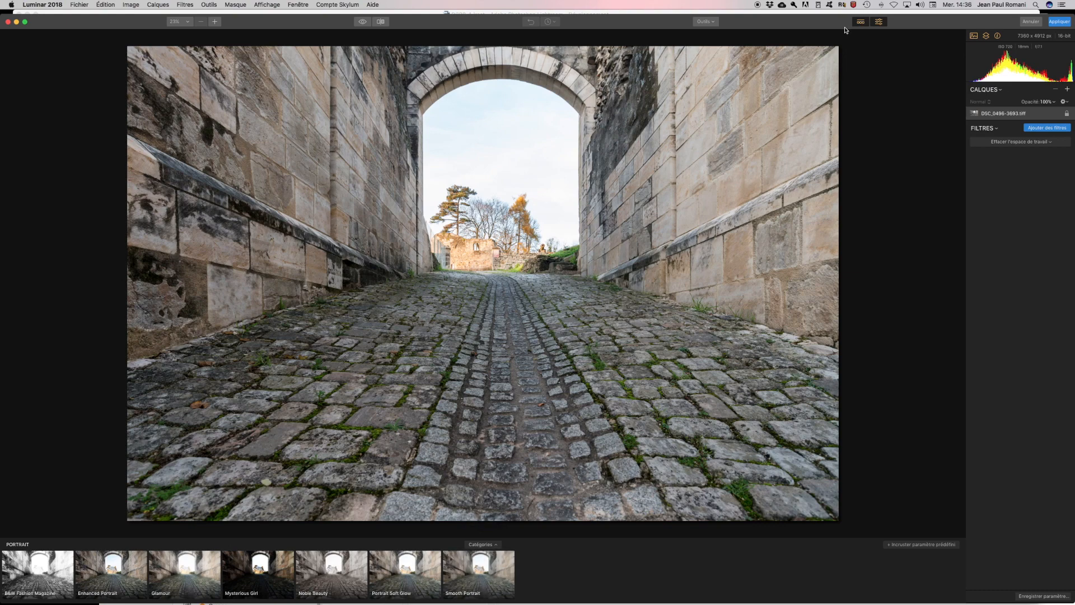
- Switch the presets strip to the Outdoor category, then hide the preset thumbnails
click(482, 545)
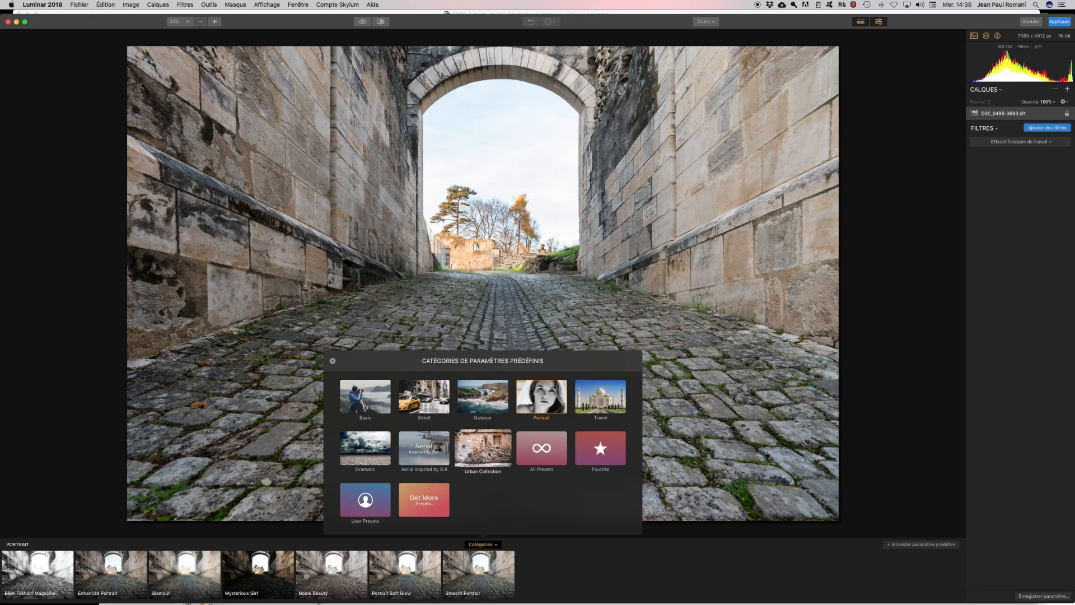
click(483, 398)
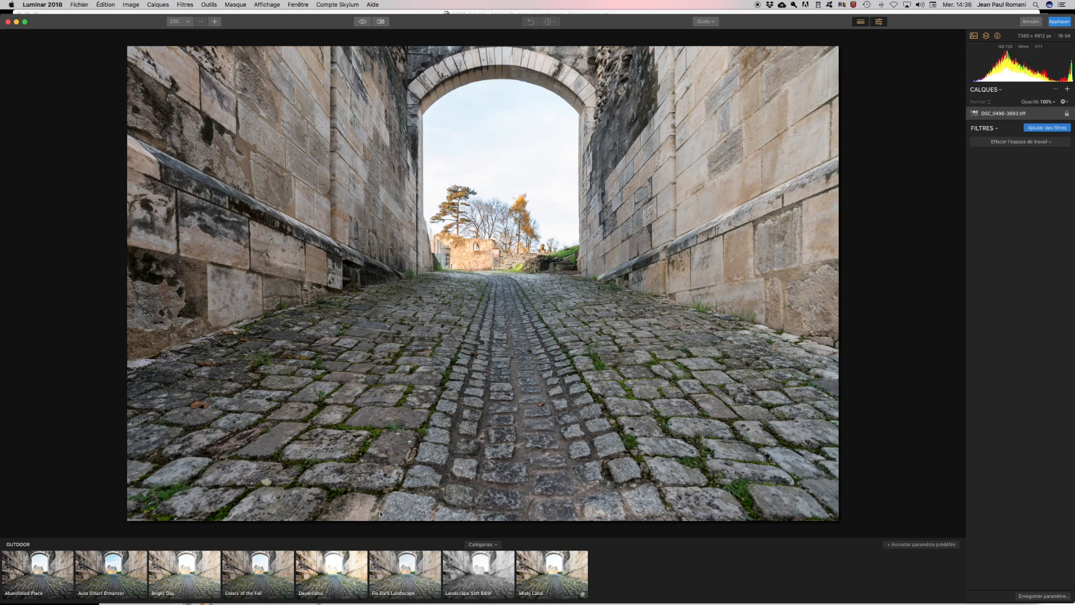
click(861, 23)
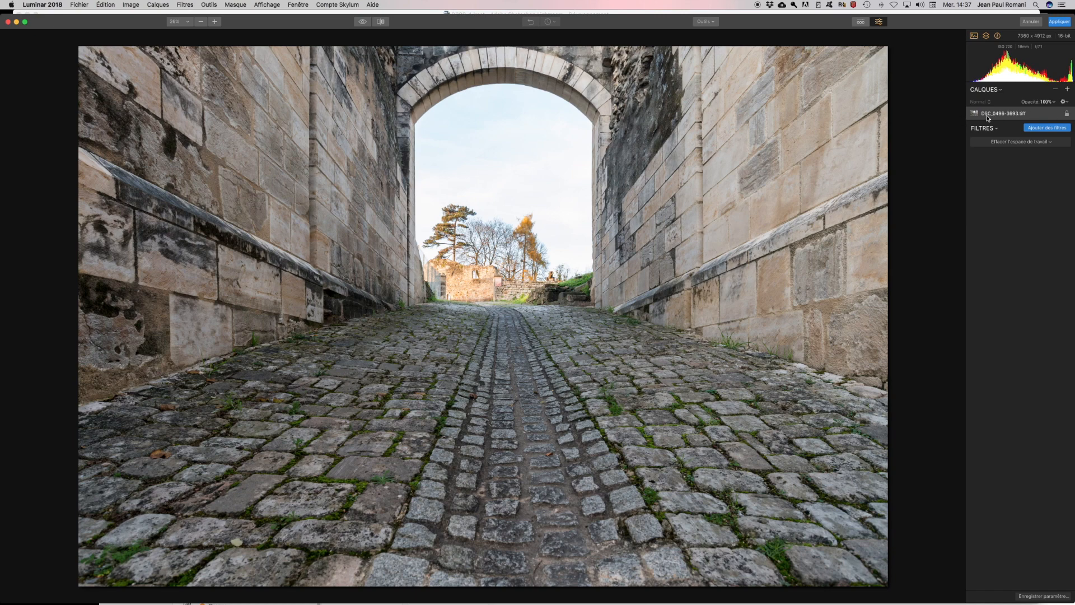
- Add Développement, Accent – Amélioré par AI and Filtre polarisant from the filter catalogue
click(1046, 128)
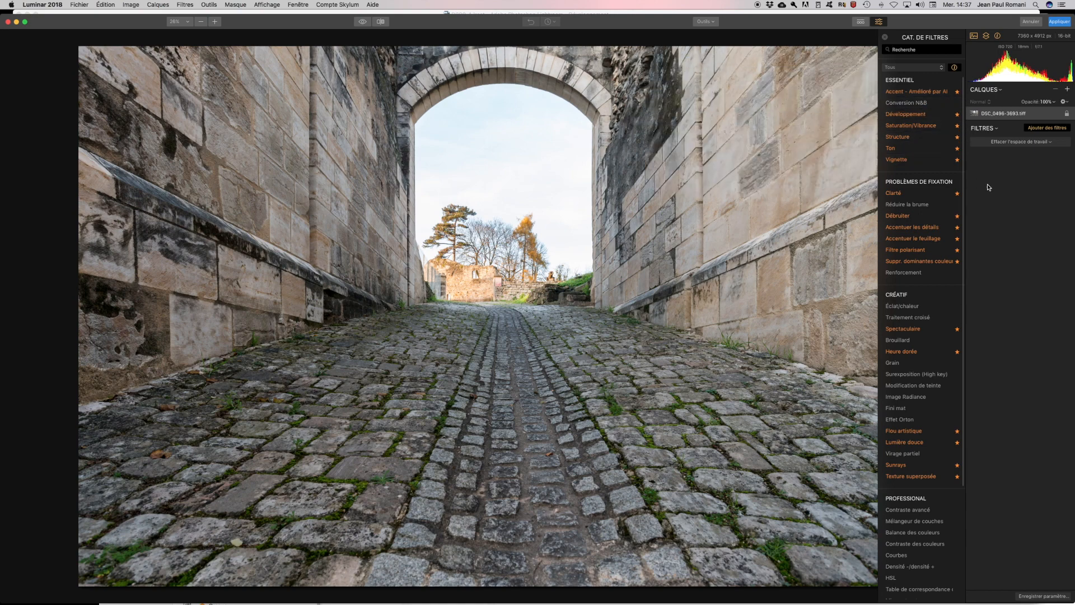
mouse_move(913, 116)
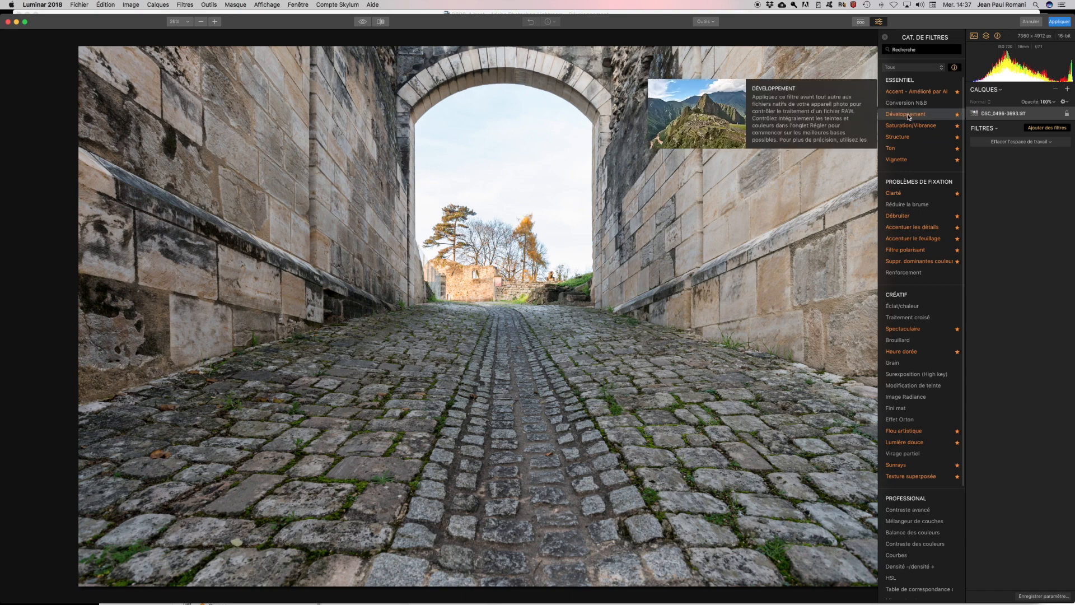
click(908, 115)
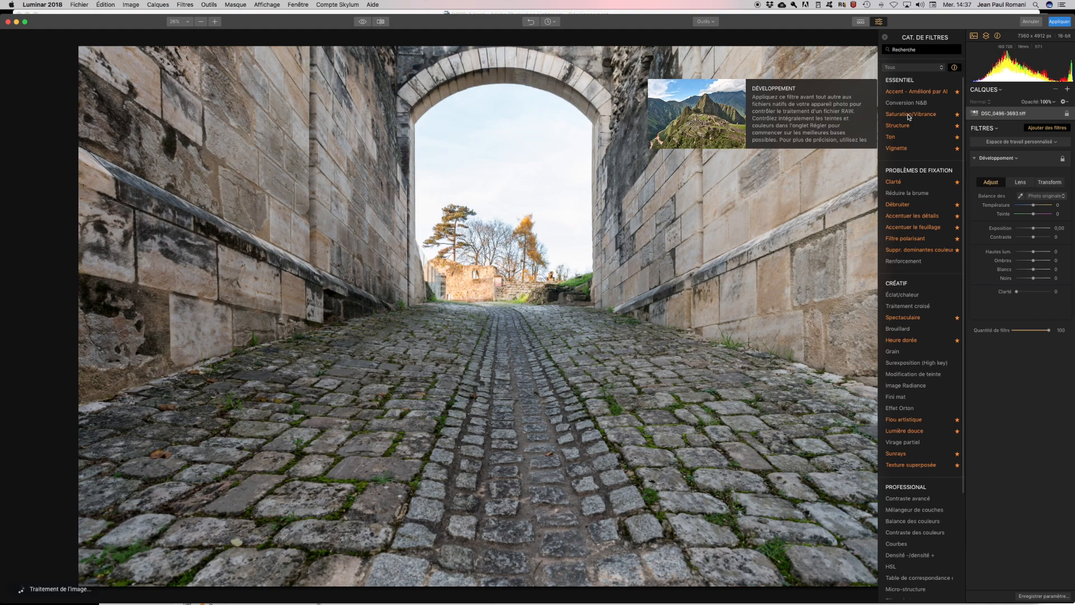
mouse_move(921, 94)
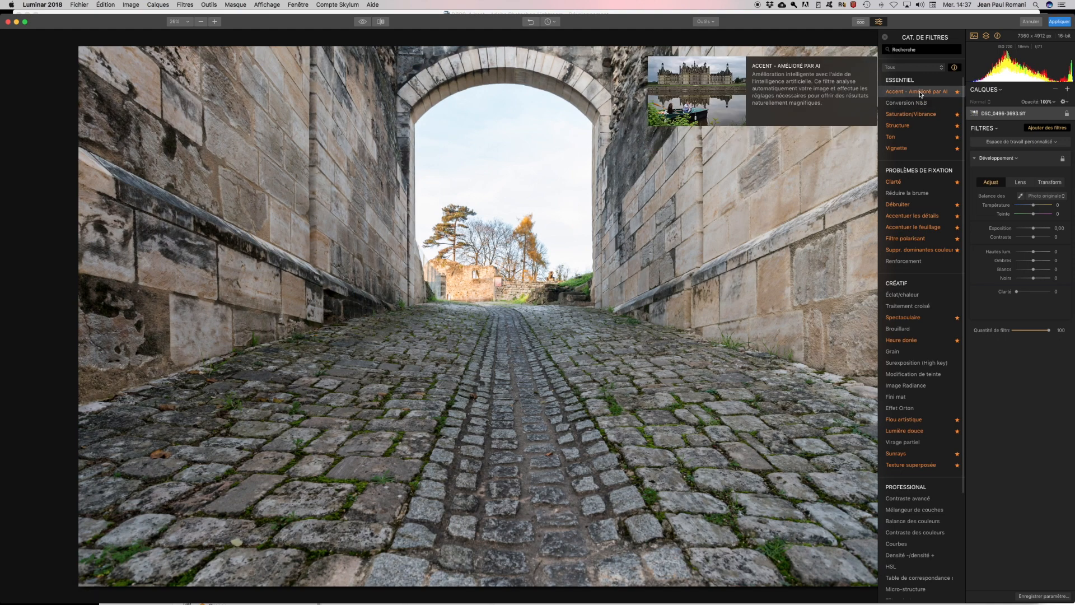
click(921, 94)
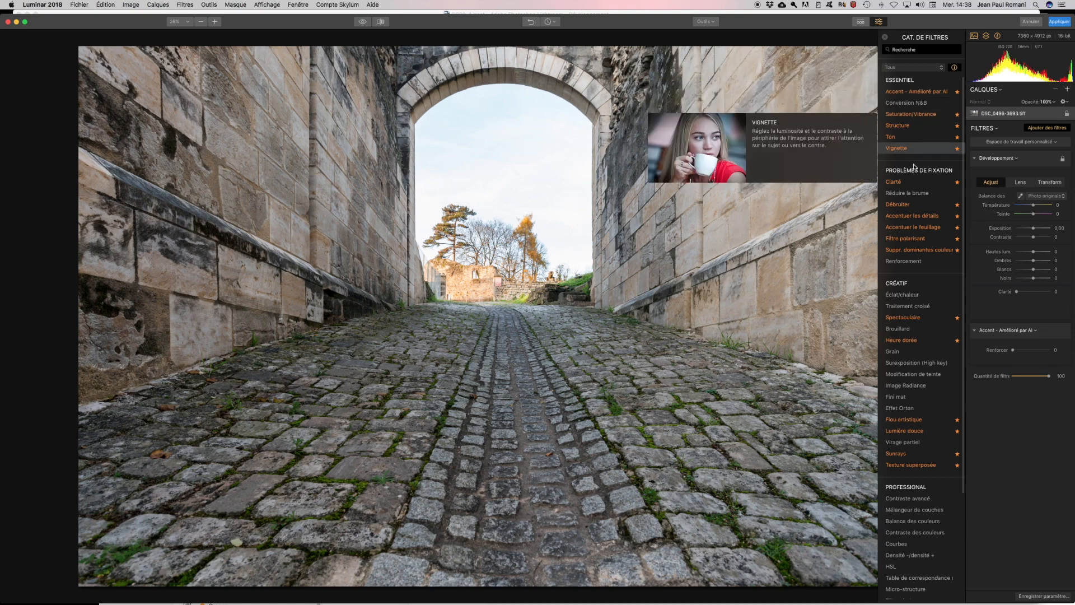
mouse_move(915, 141)
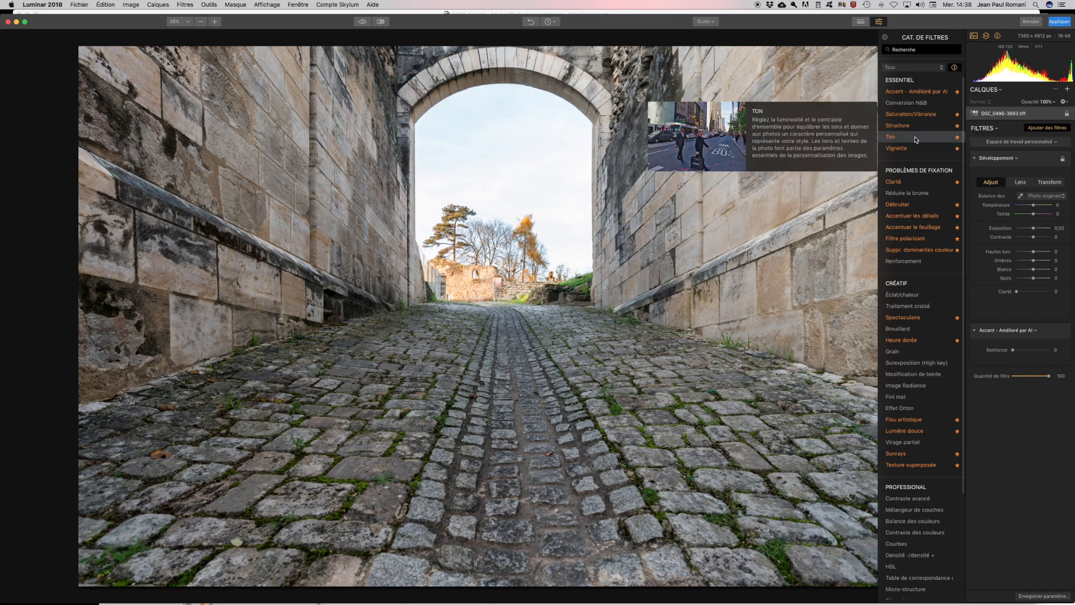
mouse_move(916, 240)
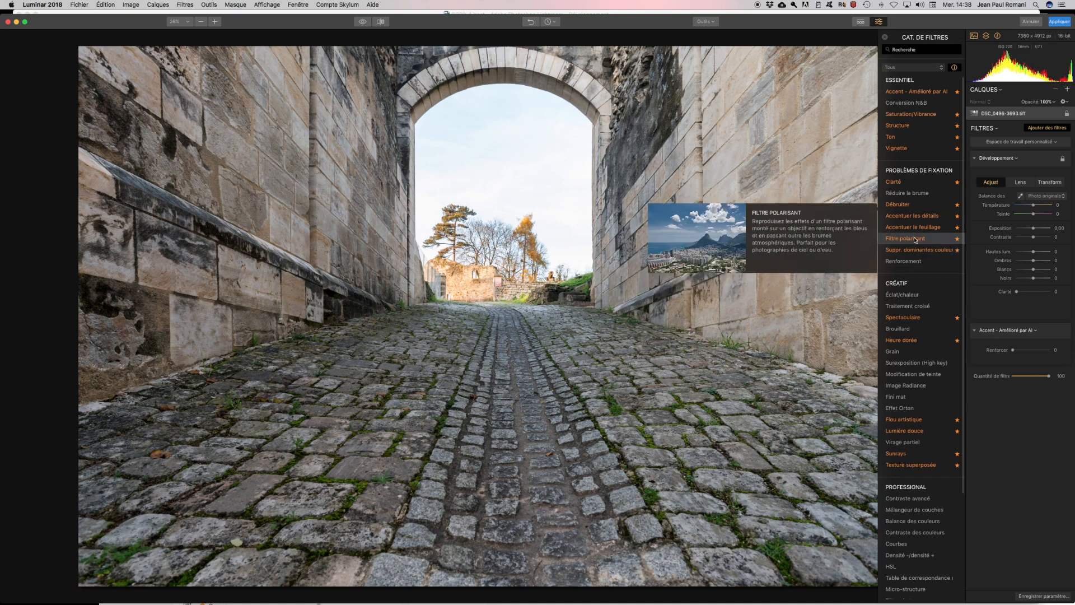
click(914, 239)
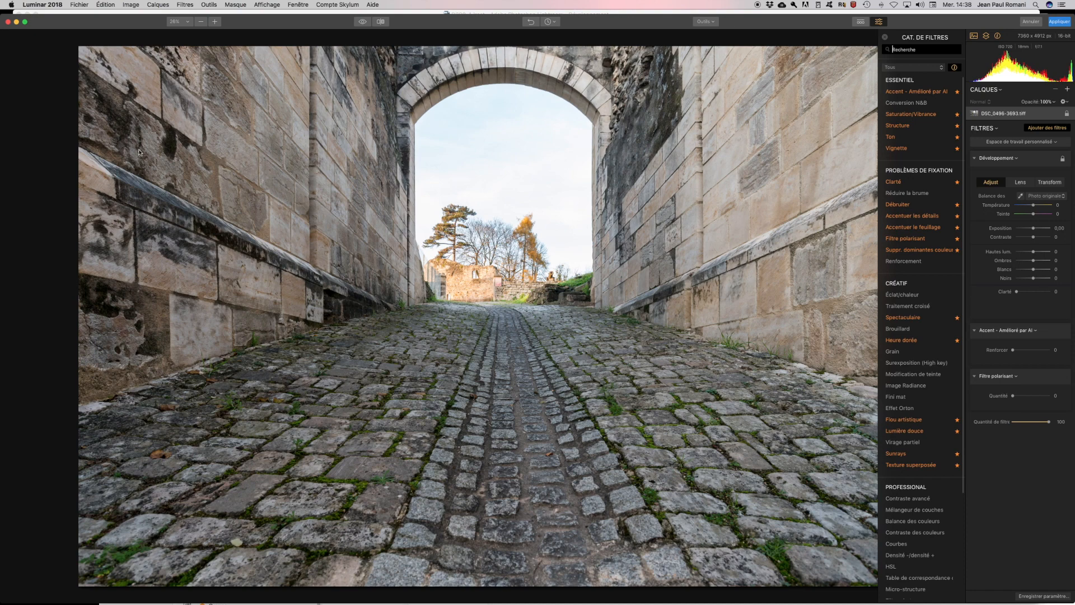
mouse_move(953, 187)
- Open and close the photo layer's options menu several times without making changes
right_click(1005, 116)
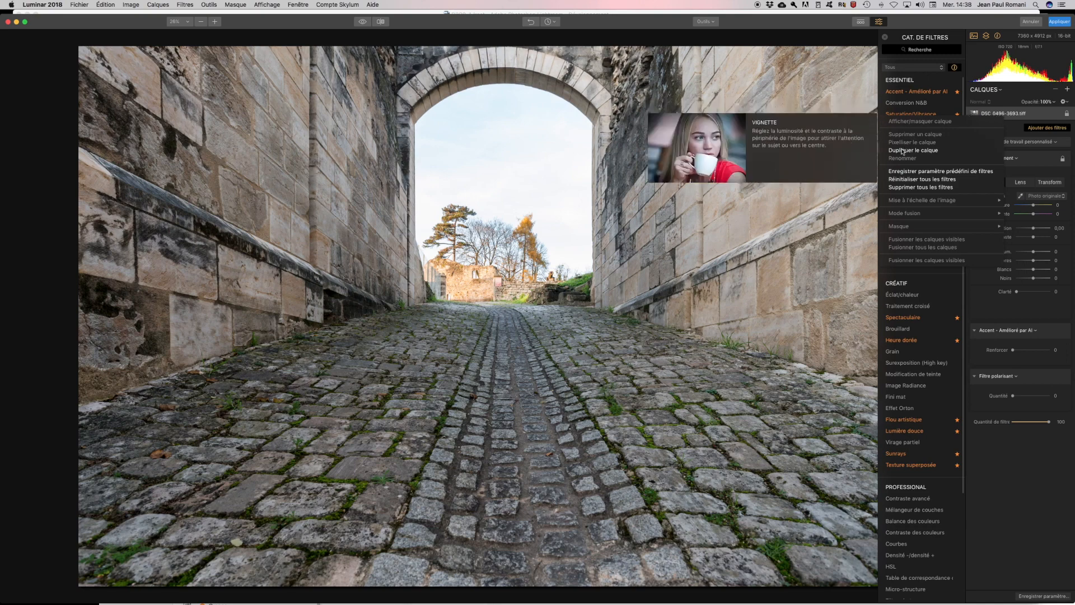
click(1007, 118)
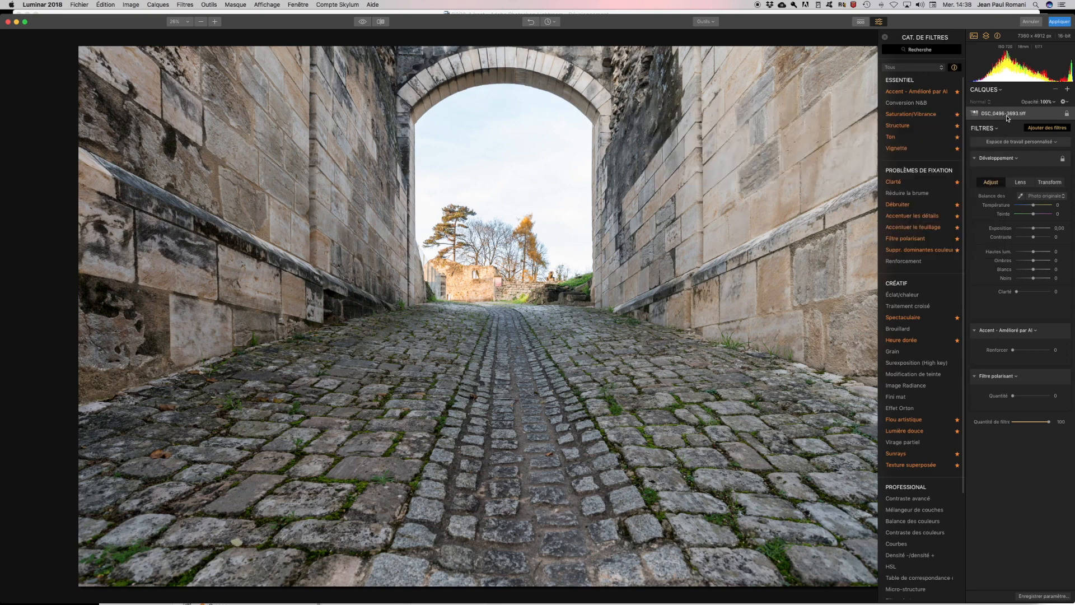
click(1067, 114)
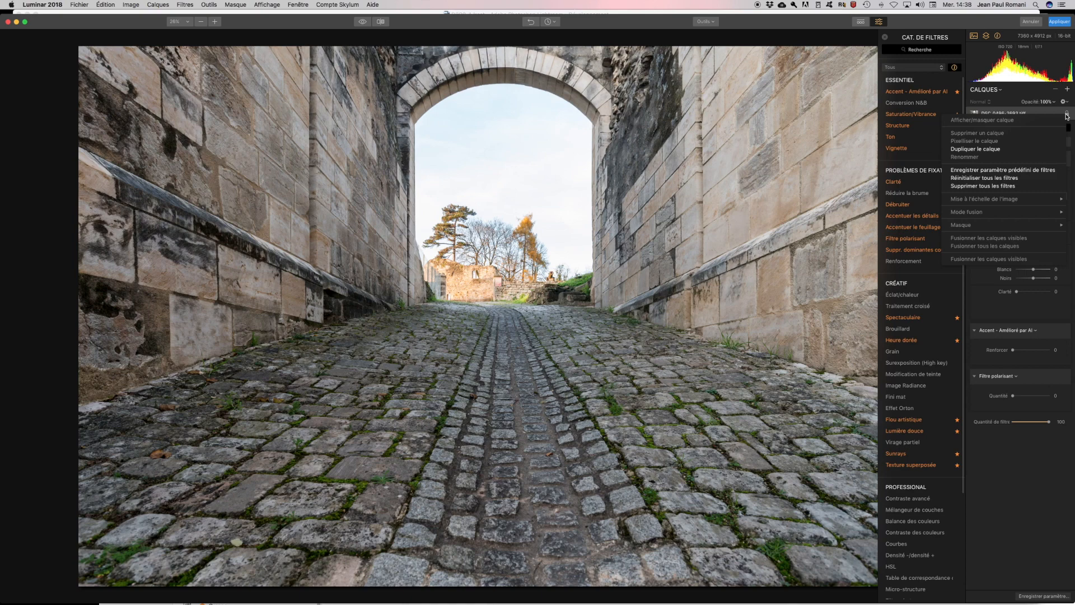
click(1065, 115)
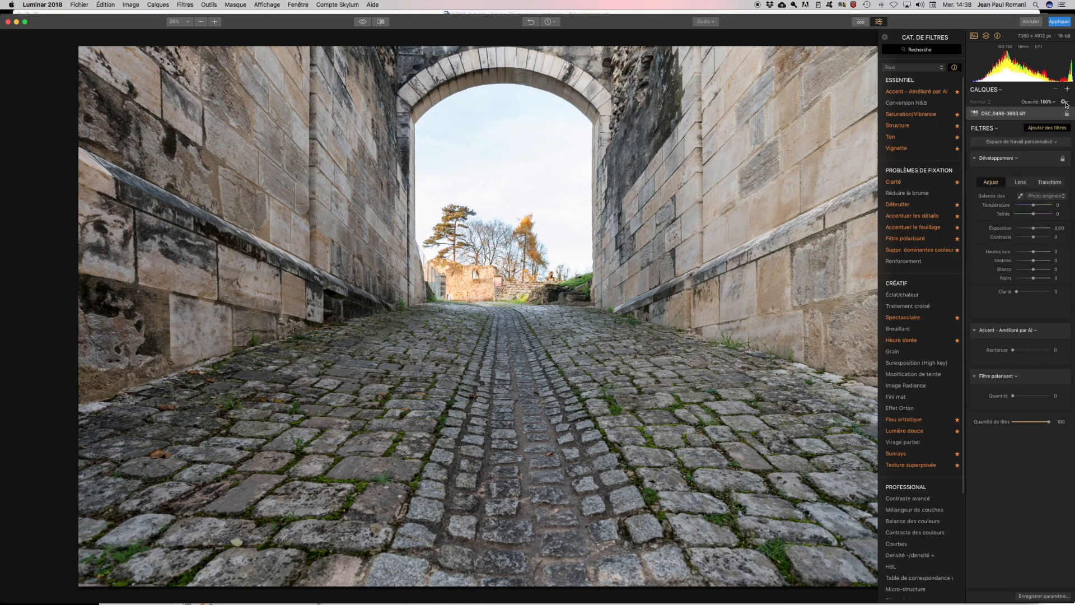
click(1064, 101)
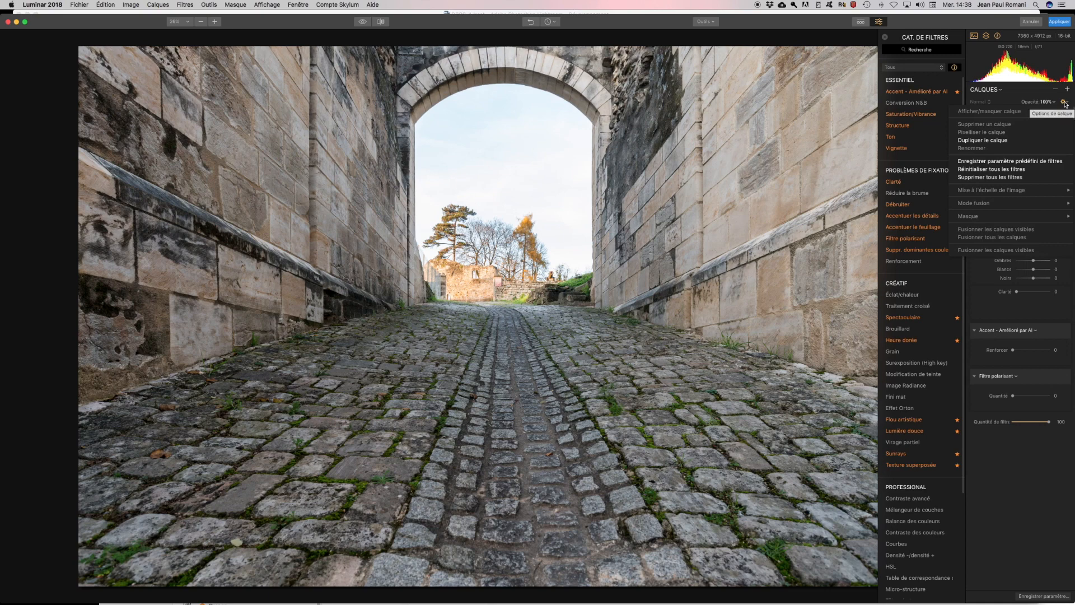
click(1066, 104)
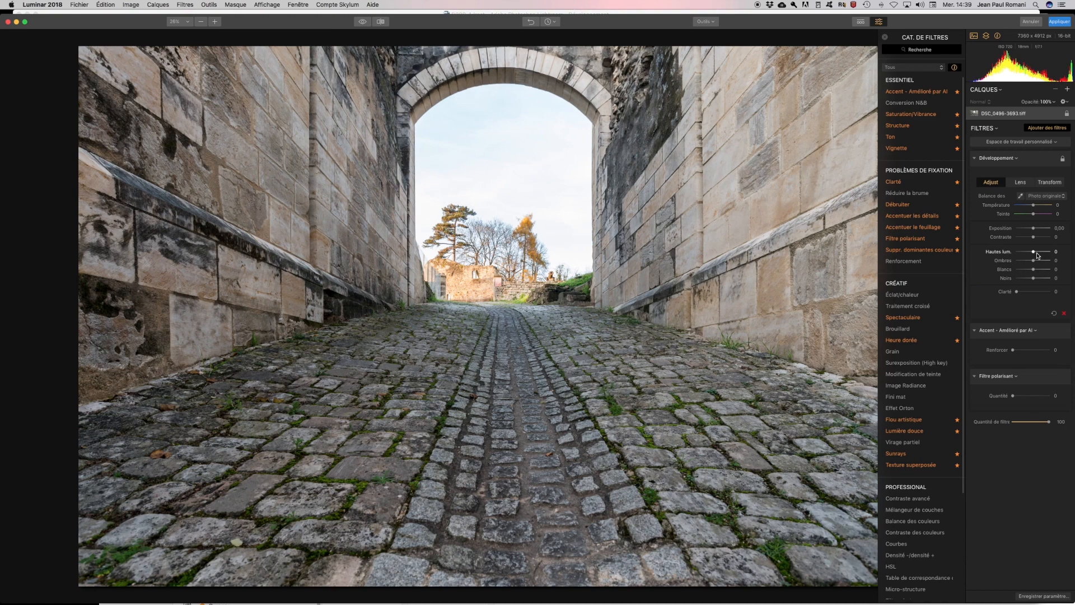
- Pull the Développement highlights to −89 and turn on the before/after split view
mouse_move(1033, 251)
mouse_down()
mouse_move(997, 253)
mouse_move(1020, 254)
mouse_up()
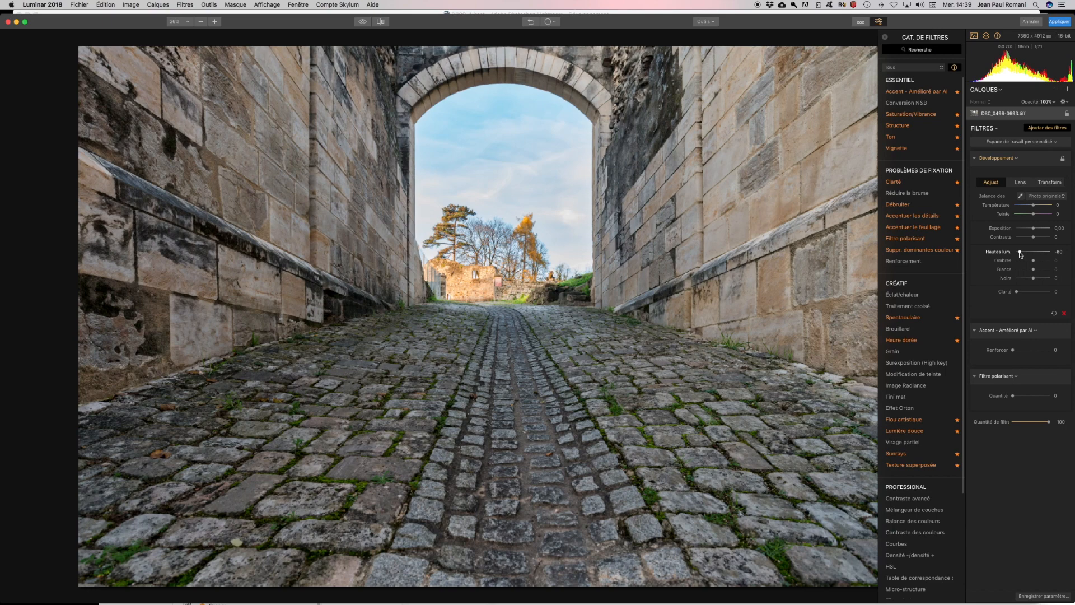
drag(1020, 254, 1018, 255)
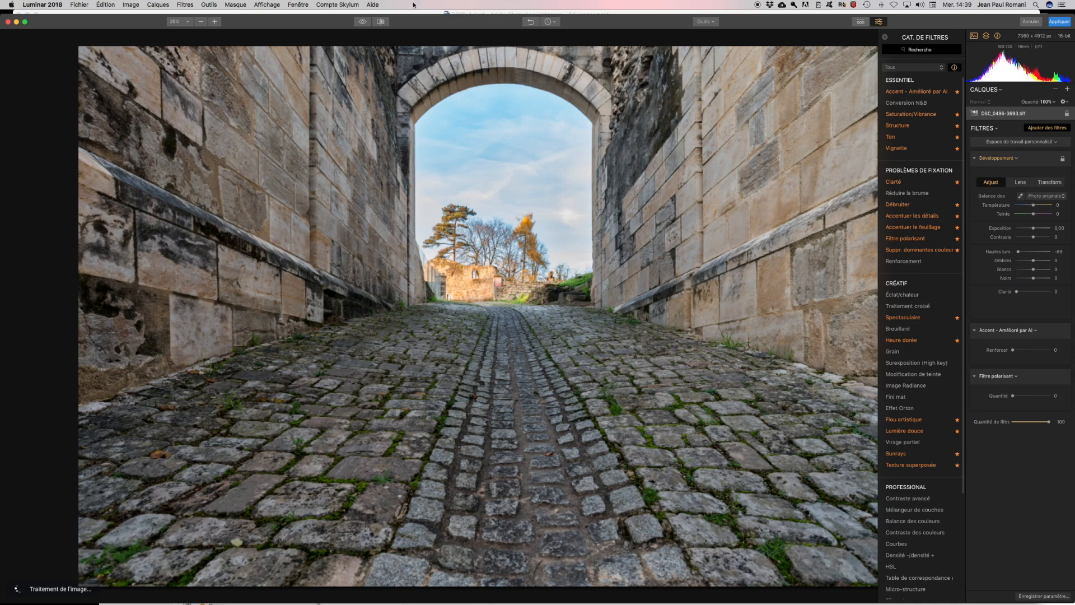
click(381, 21)
drag(482, 38, 197, 8)
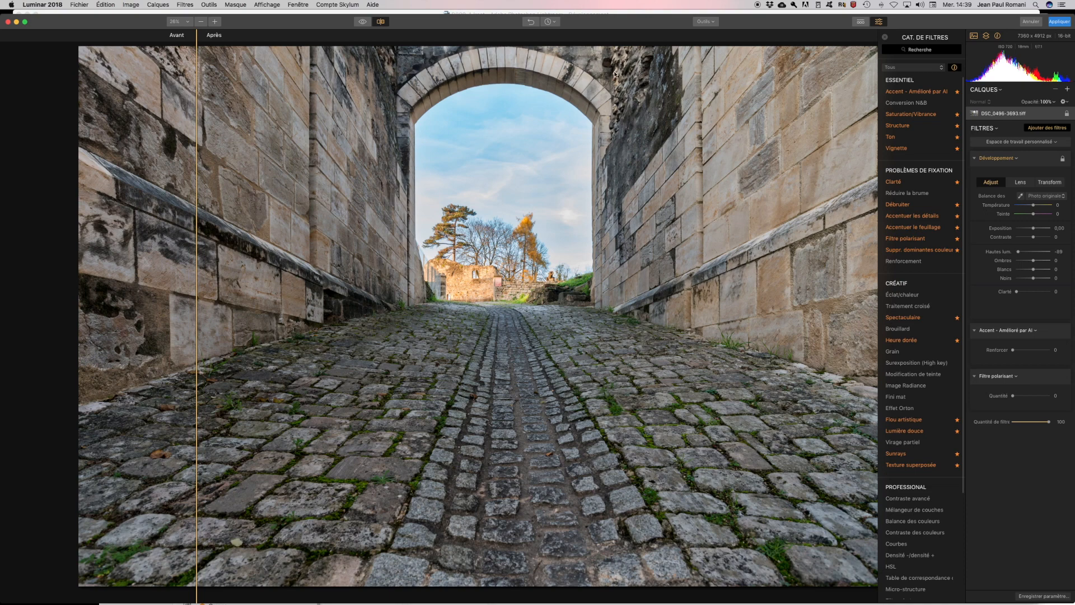
- Lift the Développement shadows to 60 and raise the whites to 13
drag(197, 34, 323, 39)
drag(1033, 260, 1043, 263)
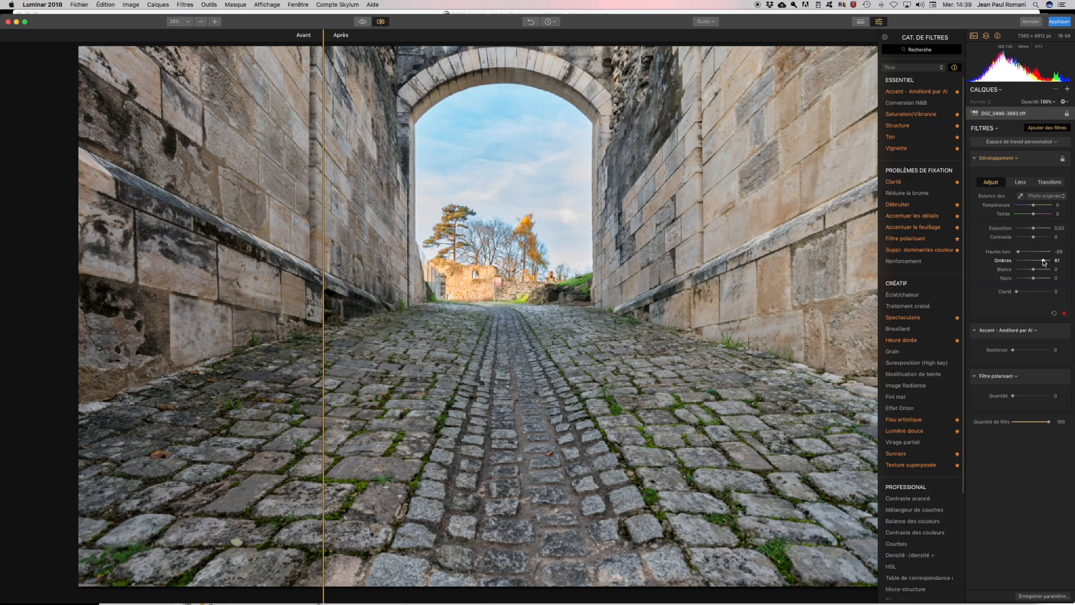
drag(1043, 262, 1042, 262)
mouse_move(944, 217)
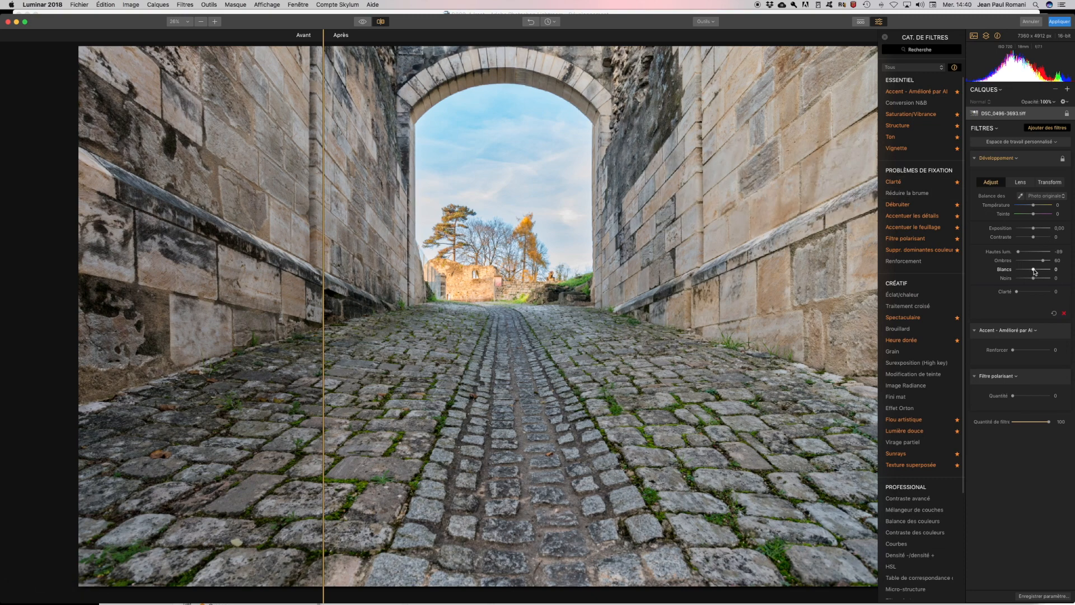
drag(1035, 272, 1037, 271)
drag(1036, 271, 1035, 272)
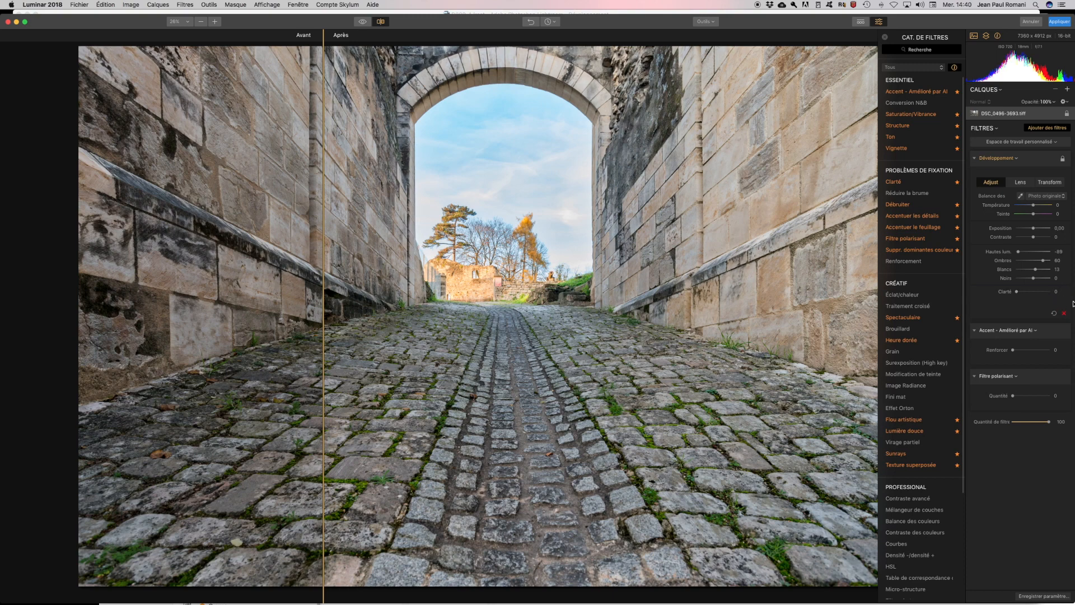
- Add clarity of 11 and sweep the split divider to compare before and after
drag(1017, 293, 1021, 294)
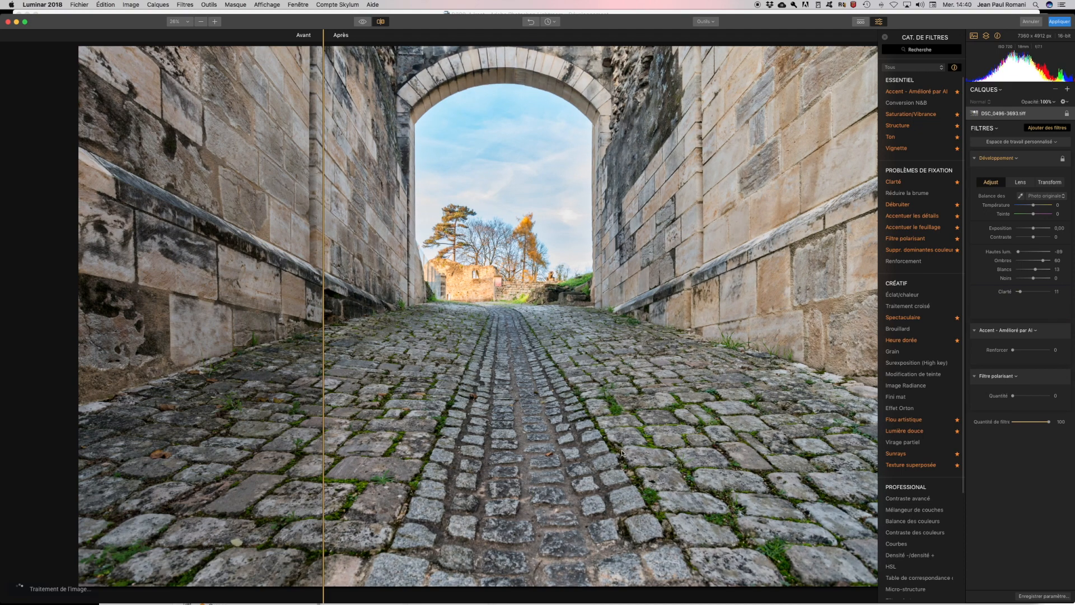
drag(323, 33, 829, 55)
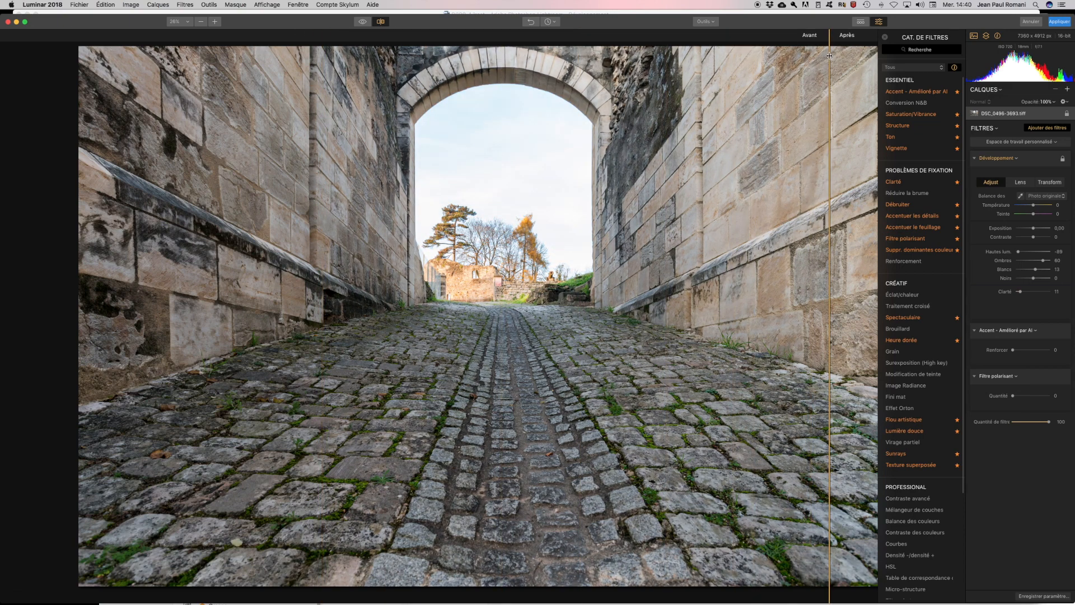
drag(829, 56, 213, 74)
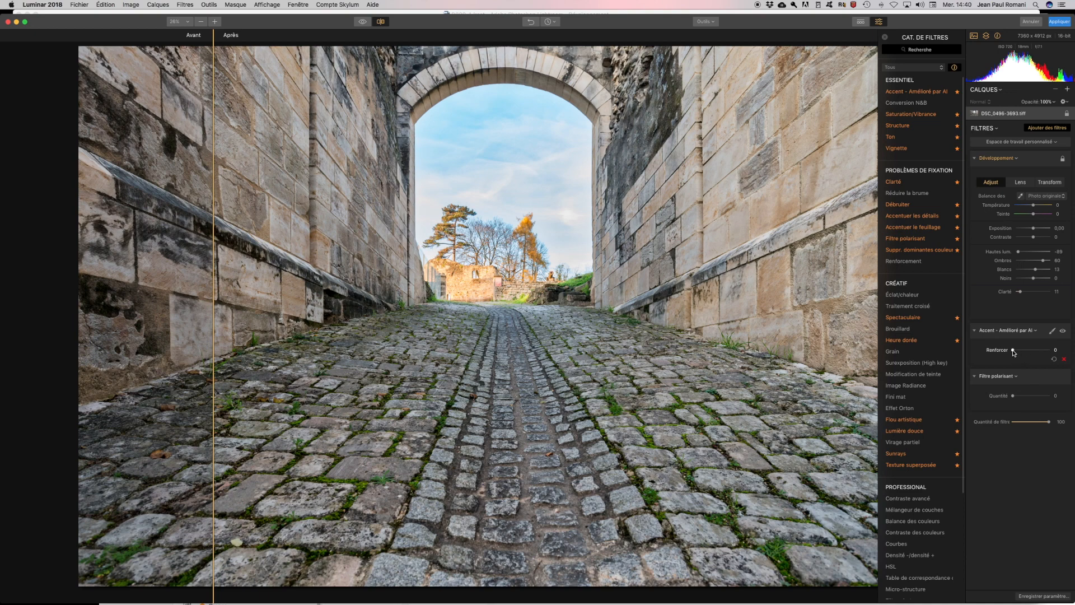
- Set the AI Accent strength to 29, toggling the filter off and on to compare
mouse_move(1012, 351)
mouse_down()
mouse_move(1035, 354)
mouse_move(1021, 353)
mouse_up()
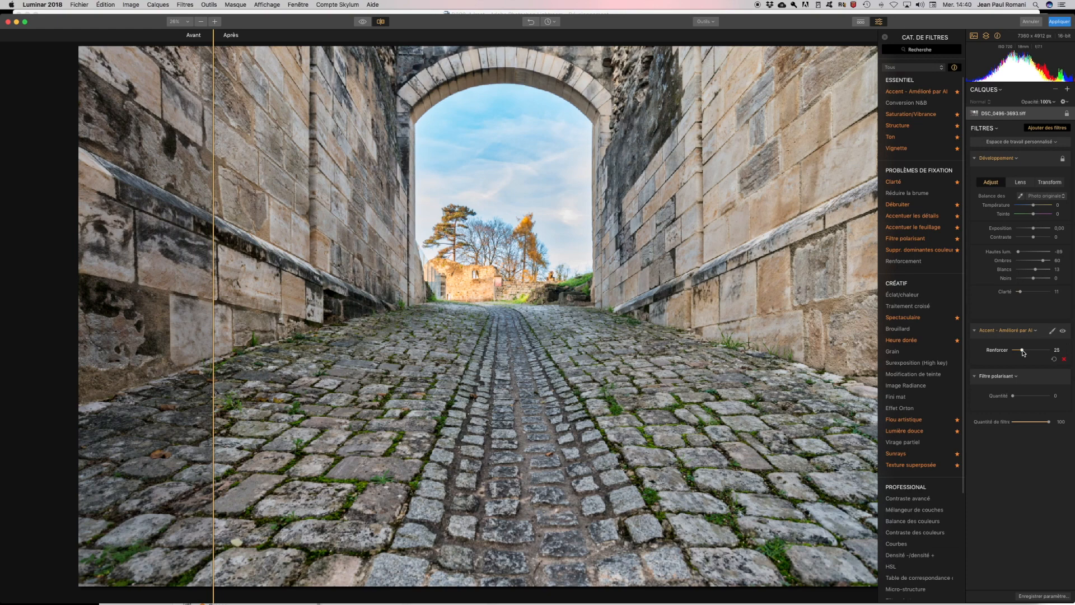
drag(1024, 351, 1023, 352)
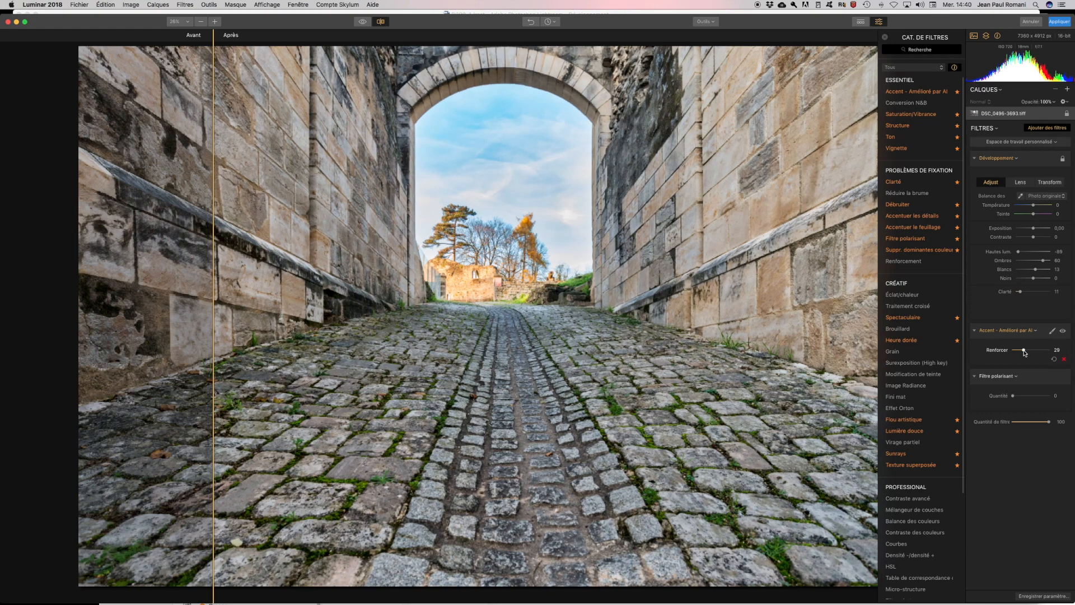
mouse_move(925, 383)
drag(214, 38, 210, 43)
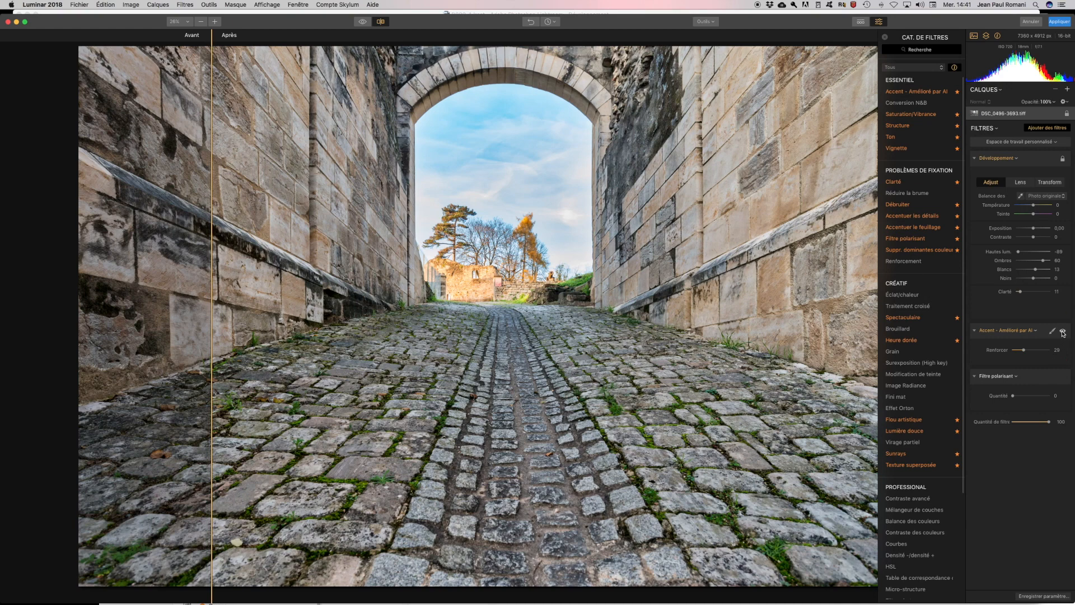
click(1062, 331)
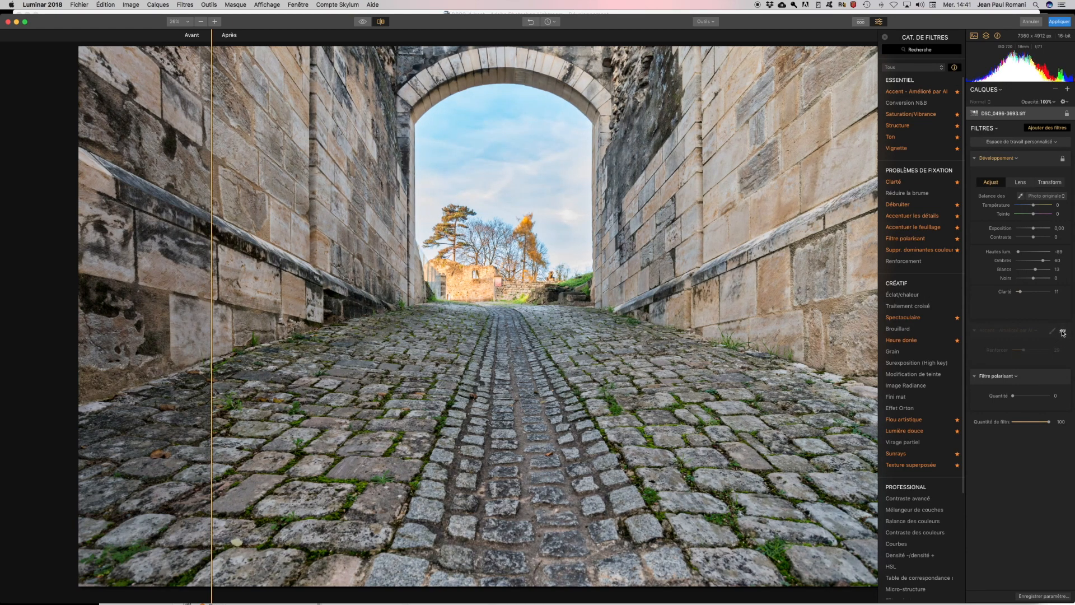
click(1062, 331)
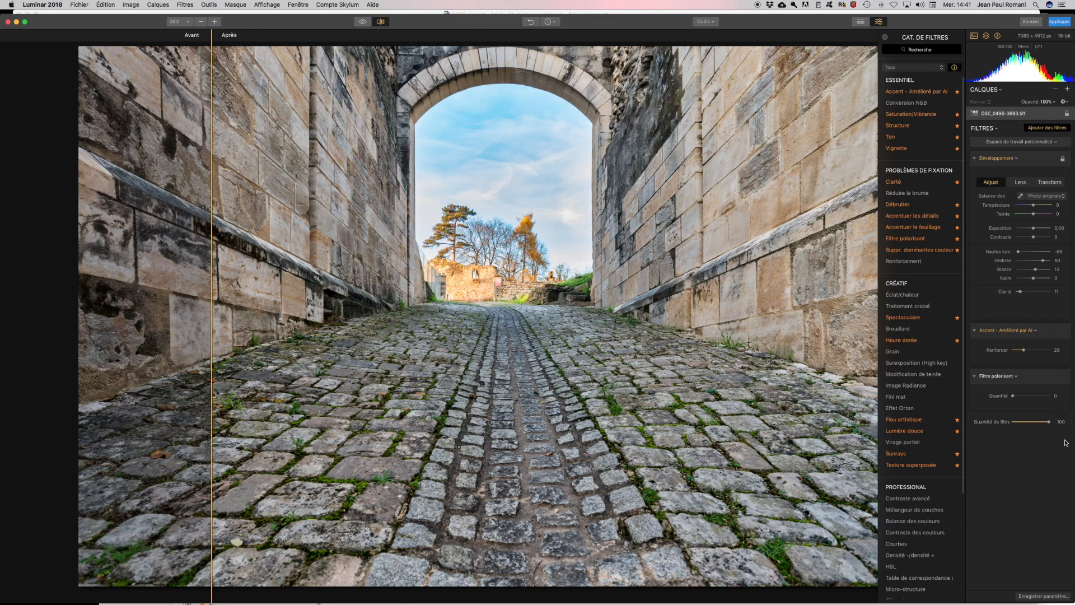
- Set the Filtre polarisant amount to 30 and sweep the before/after divider across the photo
drag(1012, 395, 1025, 398)
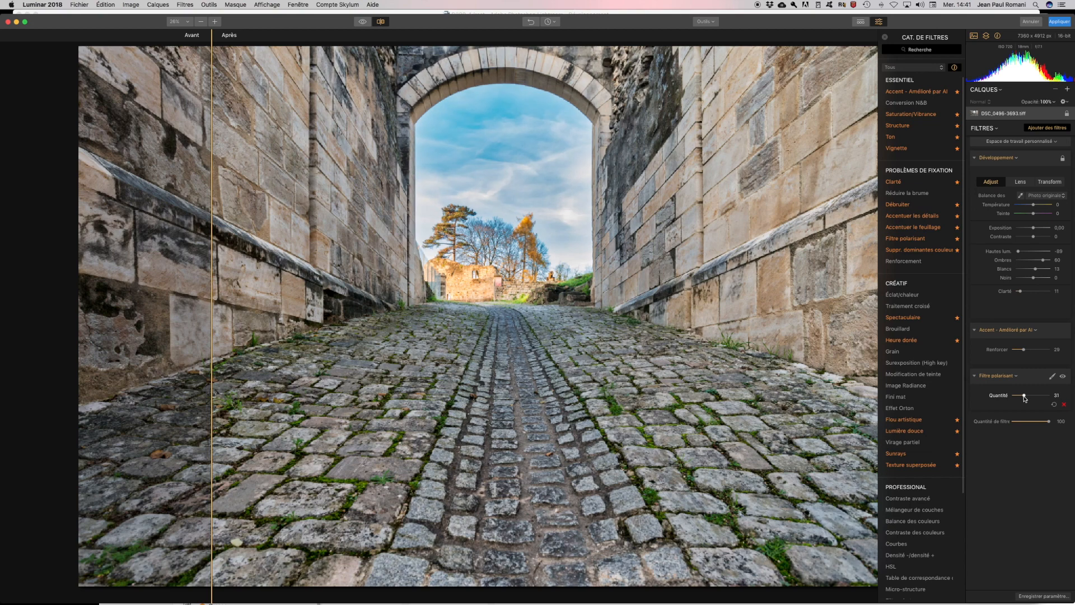
drag(1024, 398, 1023, 398)
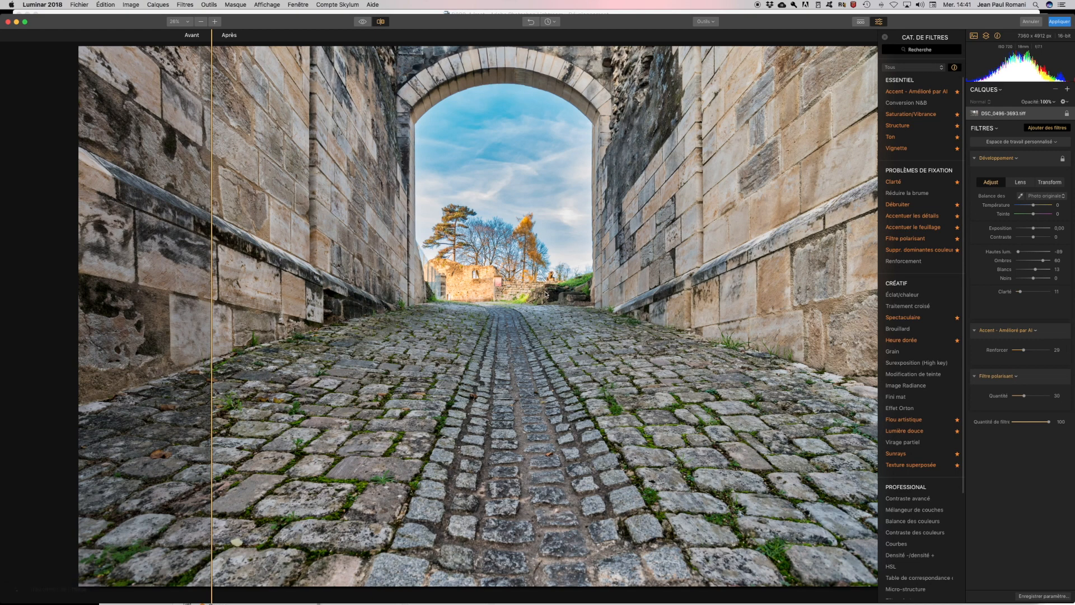
drag(213, 36, 59, 25)
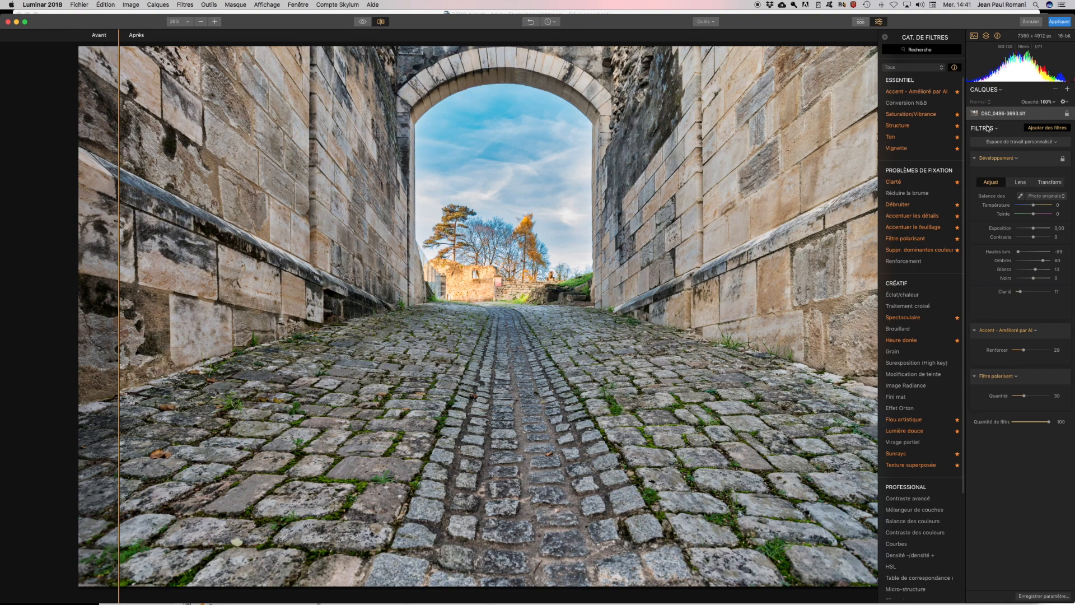
- Add adjustment layer Calque 1 and choose a Pinceau brush mask for it
click(1067, 91)
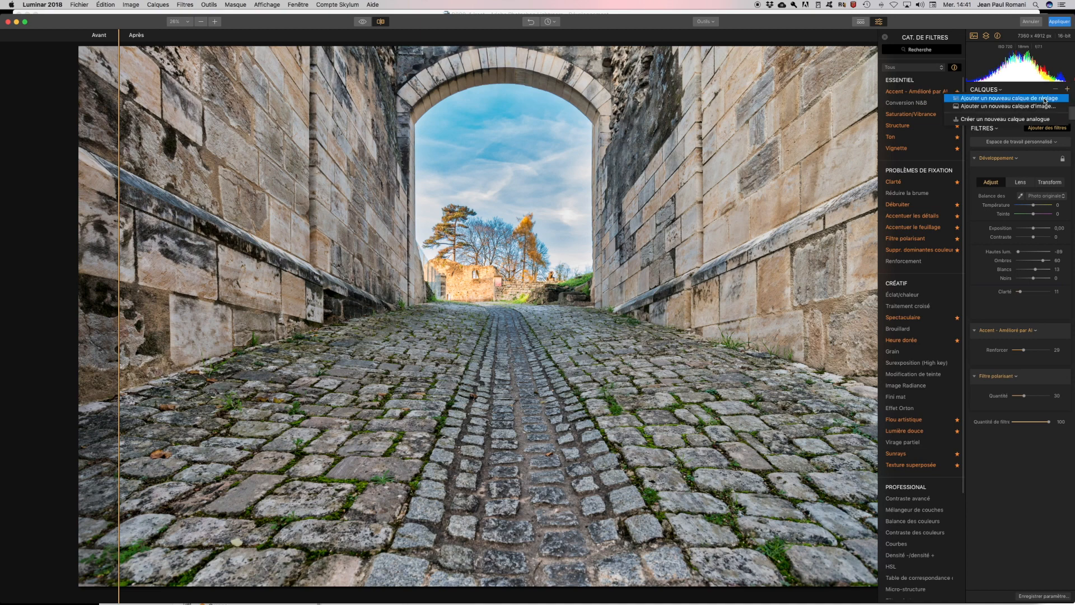
click(1045, 99)
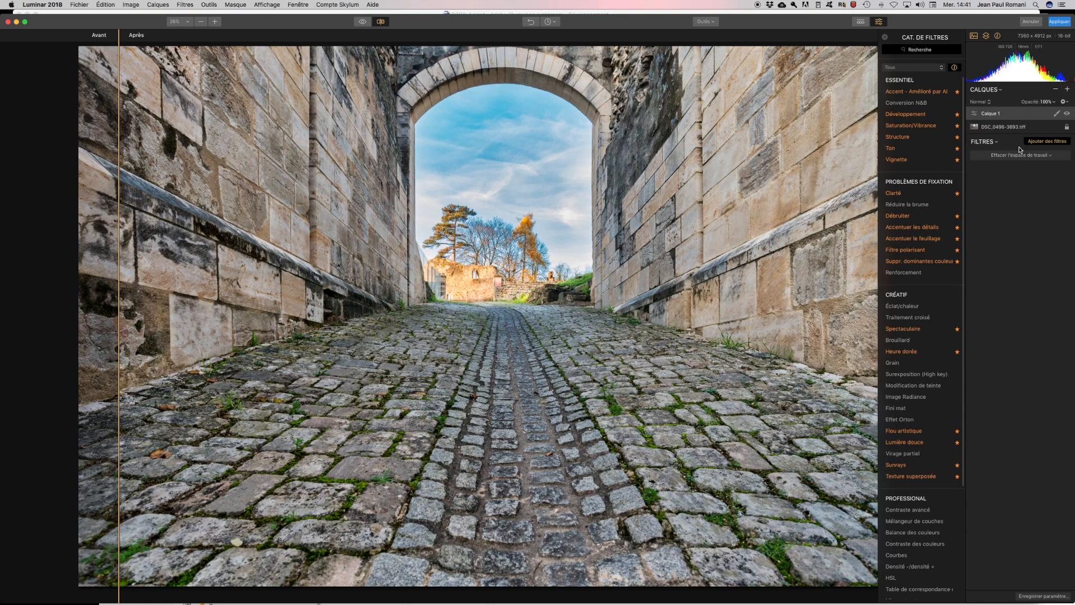
click(1056, 114)
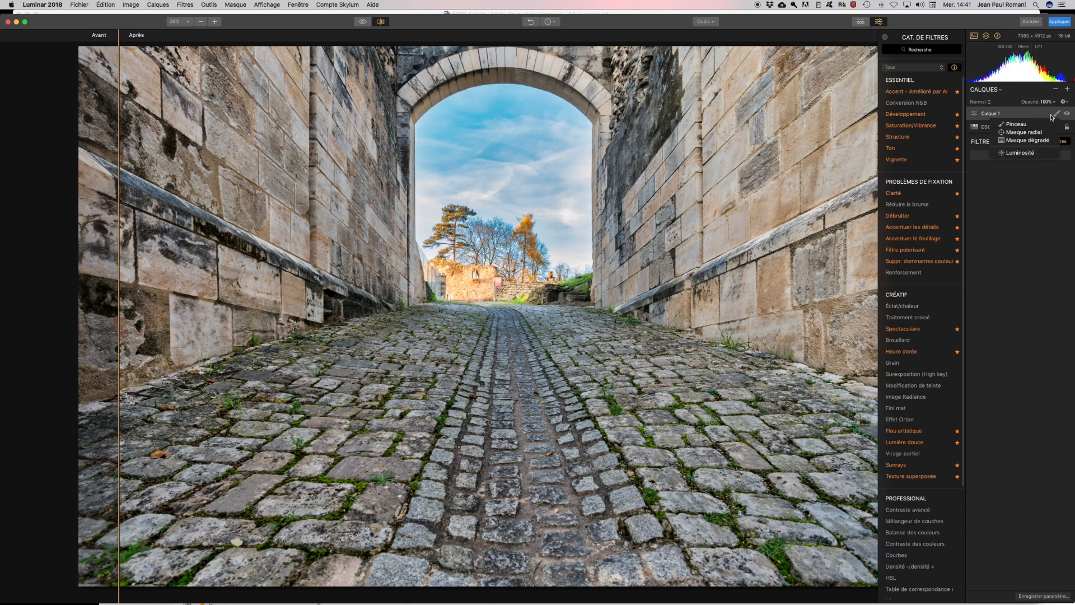
click(1013, 125)
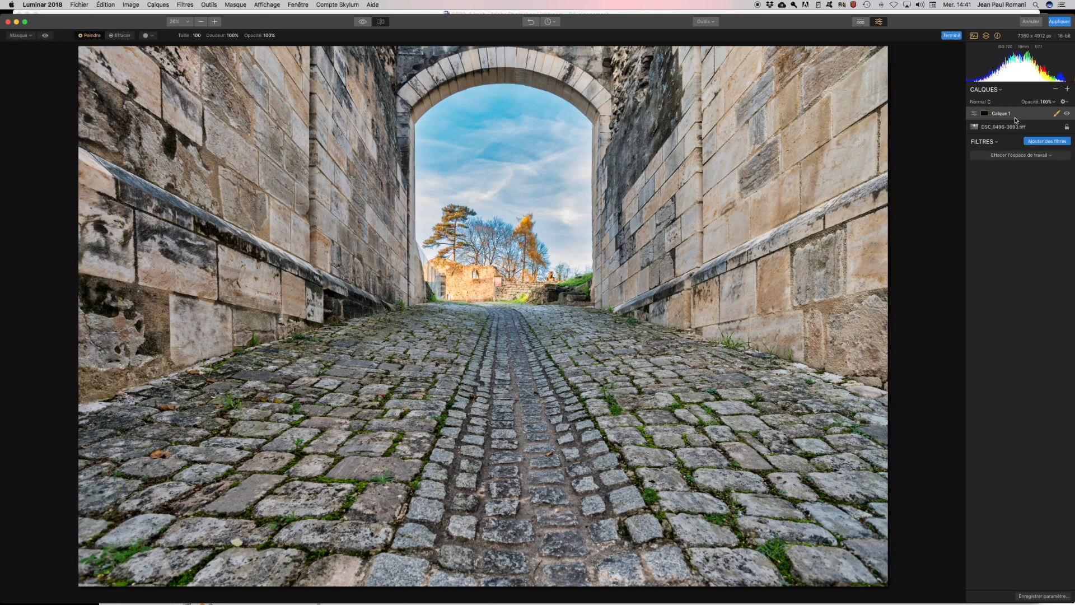
- Add a Température de couleur filter from the Utilitaire section to Calque 1
click(1050, 141)
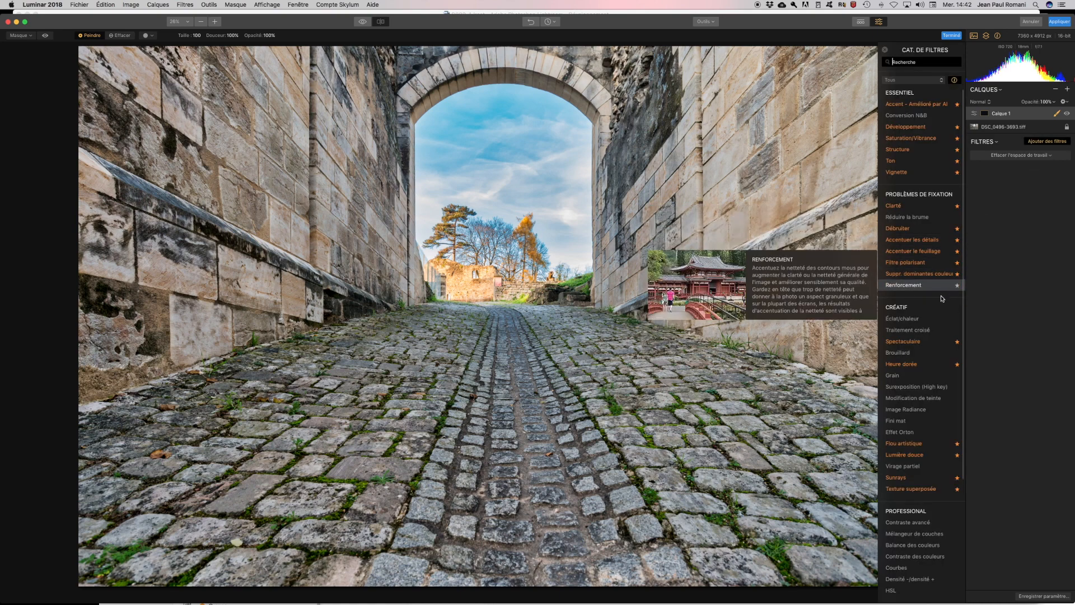
mouse_move(902, 358)
scroll(903, 358, down, 4)
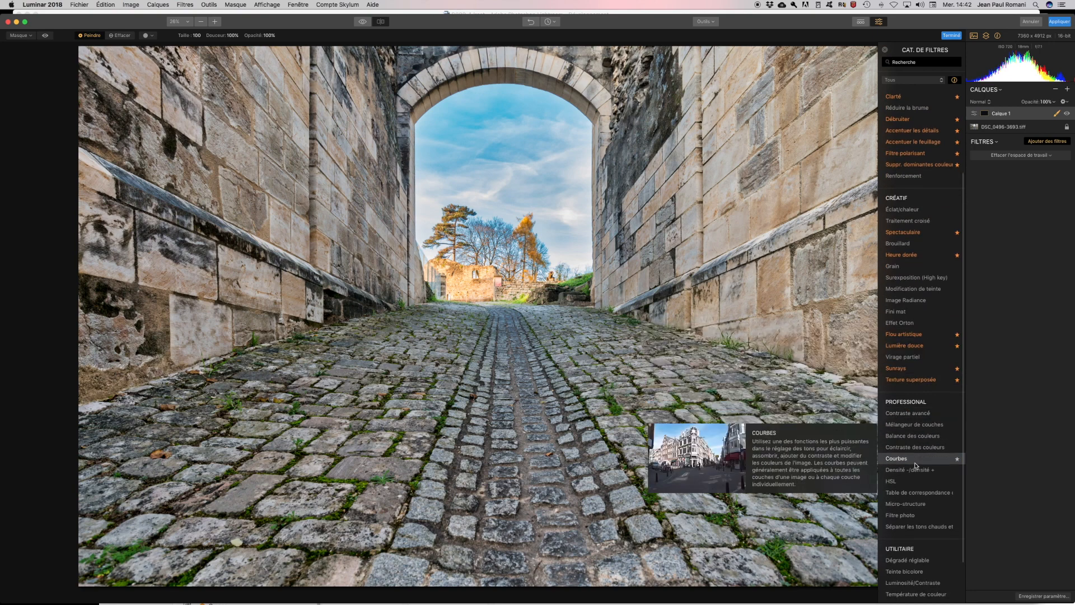
mouse_move(934, 418)
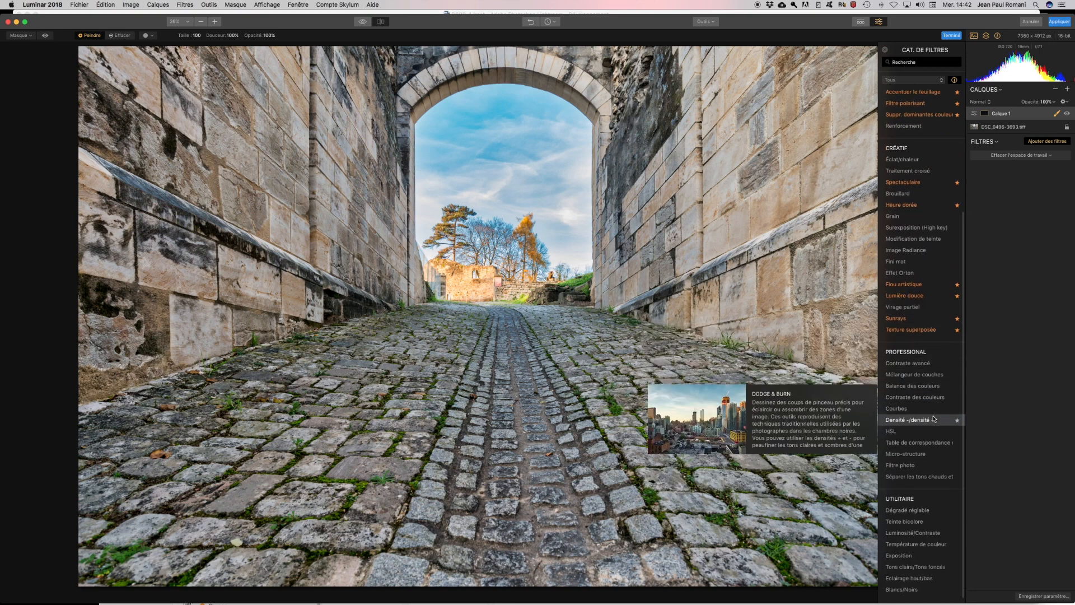
scroll(934, 448, down, 2)
mouse_move(935, 534)
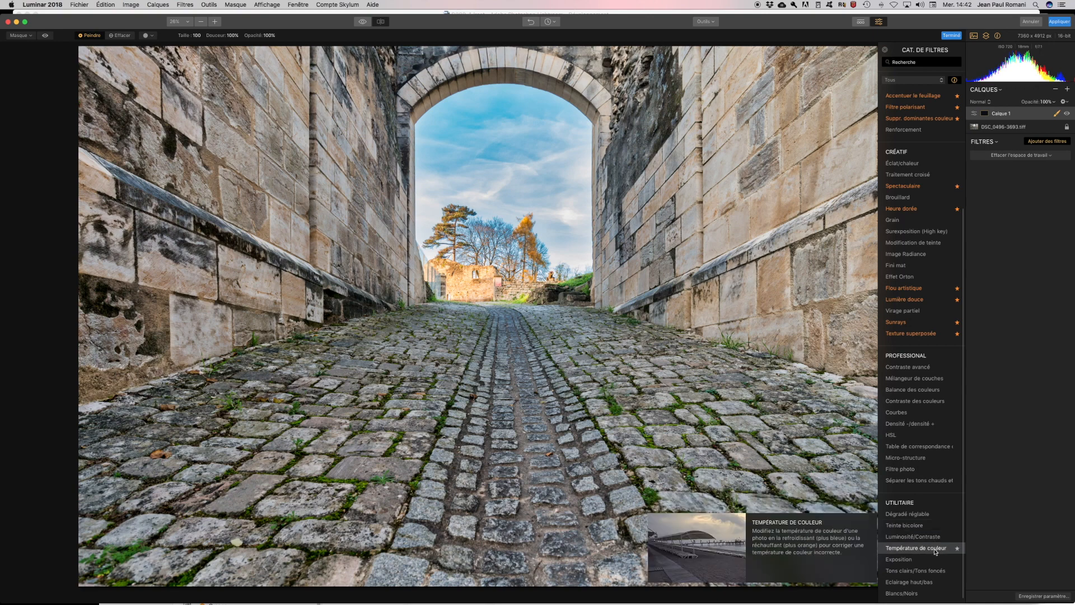
click(935, 551)
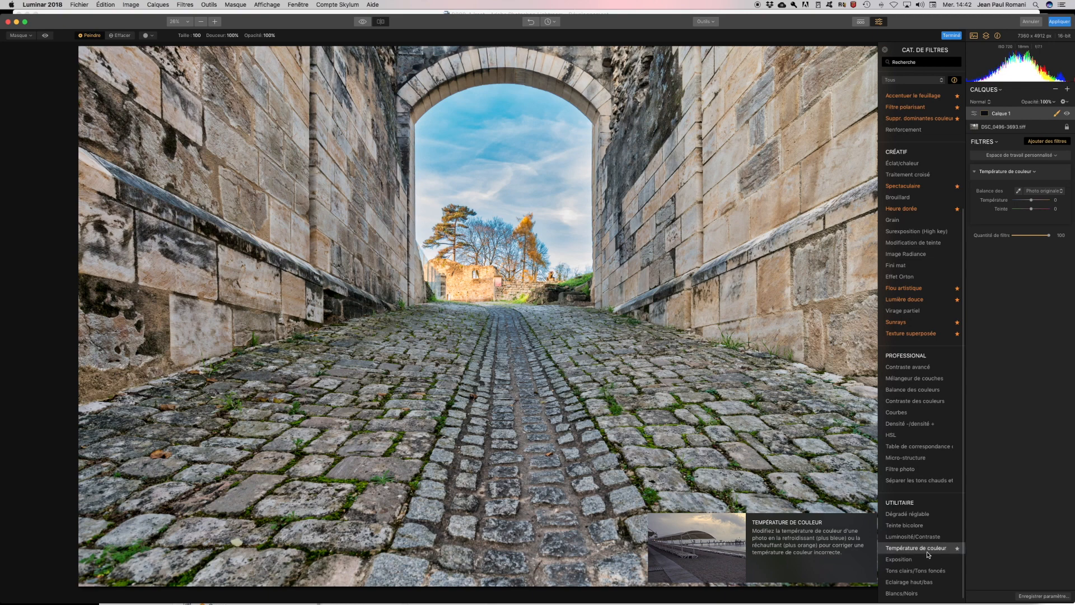
mouse_move(901, 436)
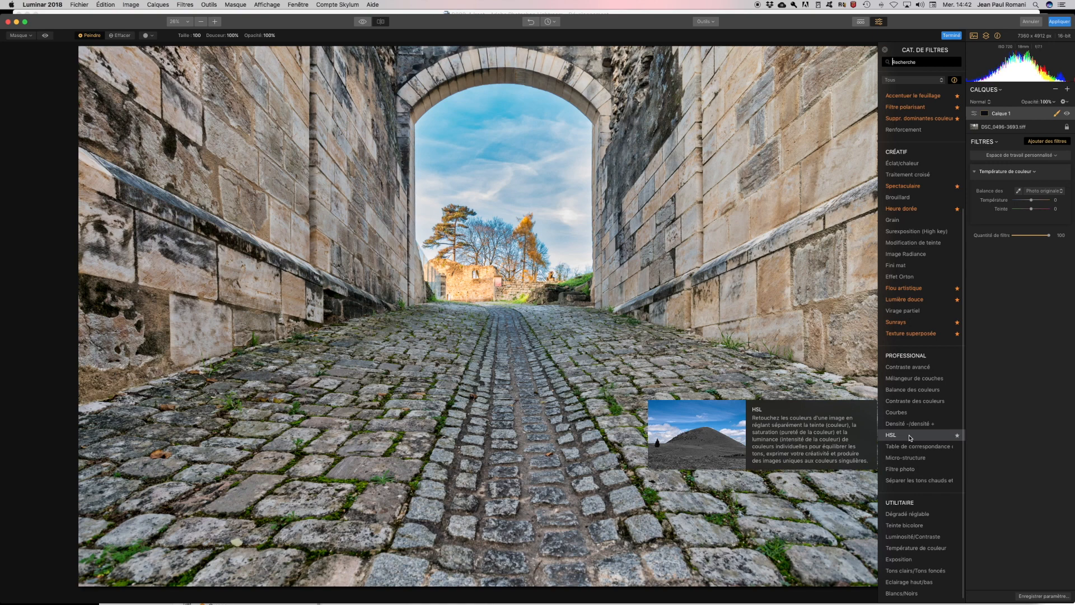
- Add an HSL filter with blue saturation lowered to −89, and set the brush size to 86
click(910, 436)
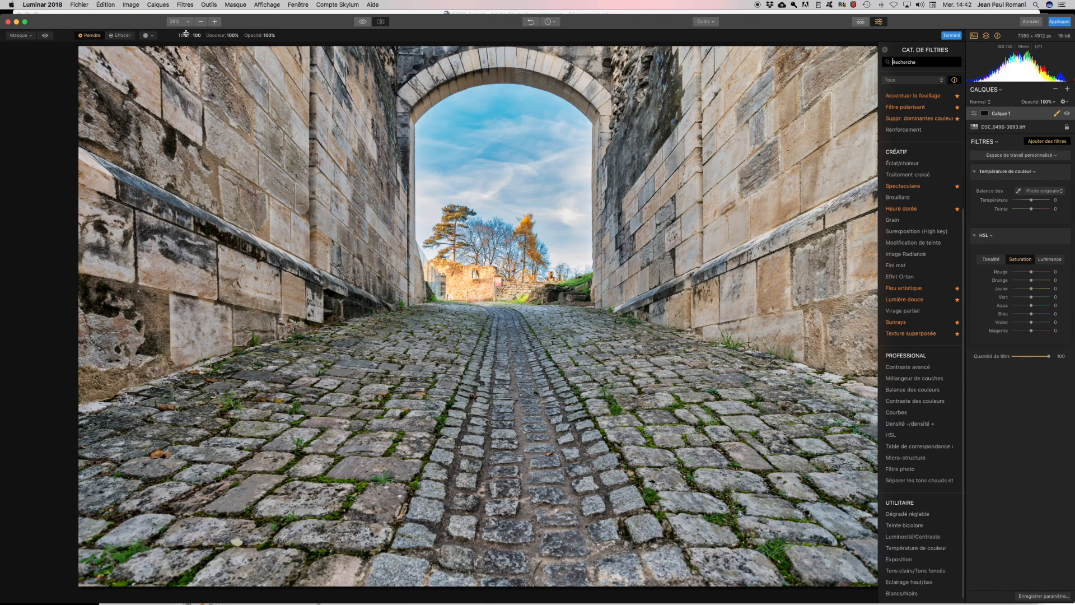
mouse_move(186, 35)
mouse_down()
mouse_move(221, 36)
mouse_move(205, 37)
mouse_up()
drag(1032, 315, 1017, 317)
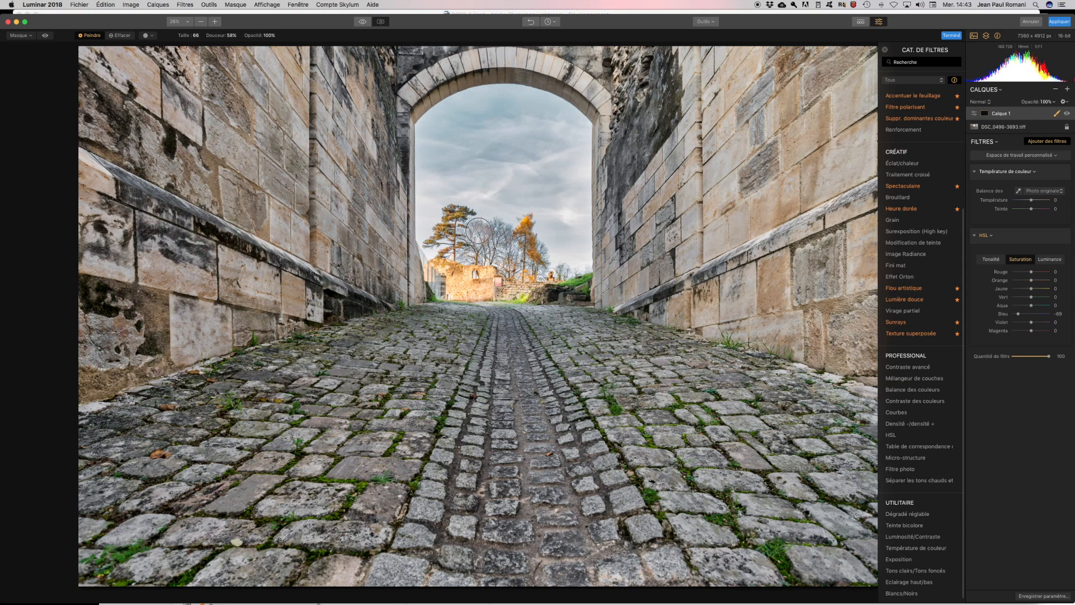
- Paint the layer mask over the bare trees, then toggle the HSL filter off and on to compare
click(478, 231)
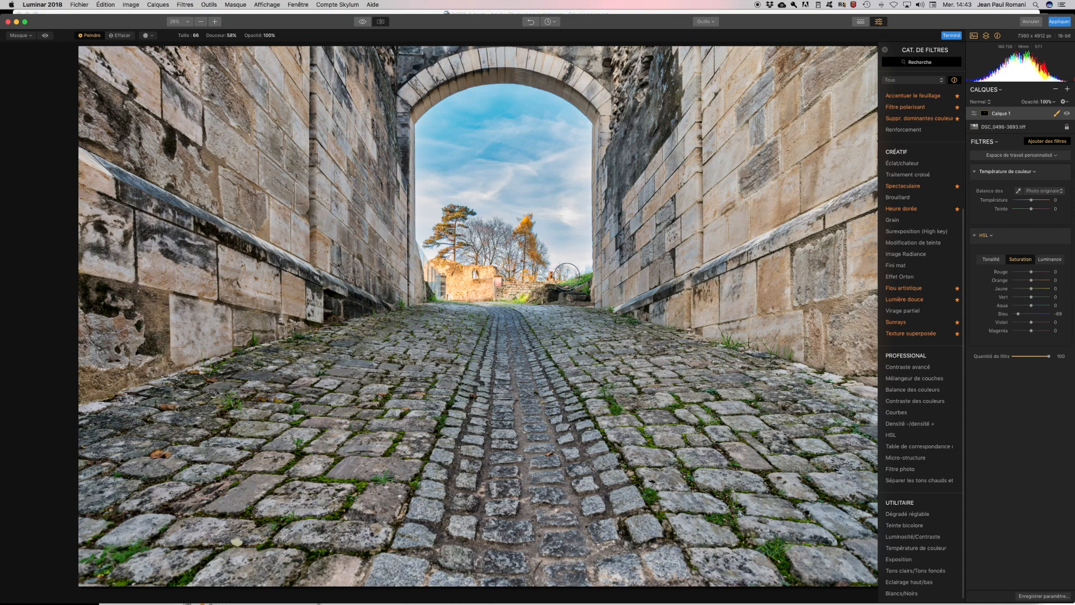
mouse_move(468, 249)
mouse_down()
mouse_move(499, 256)
mouse_move(483, 240)
mouse_move(505, 229)
mouse_up()
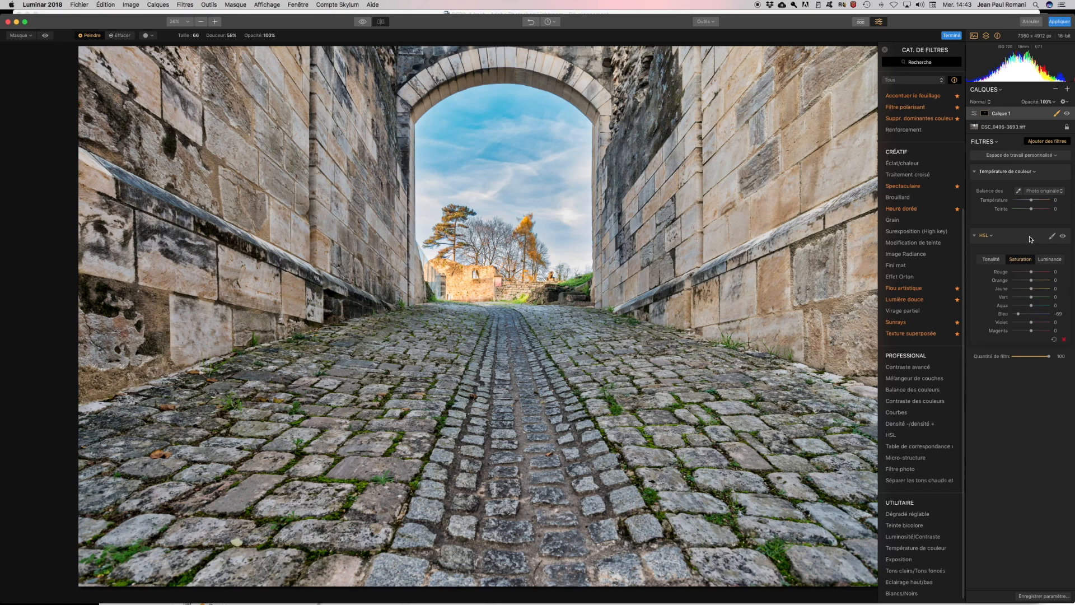
click(1063, 237)
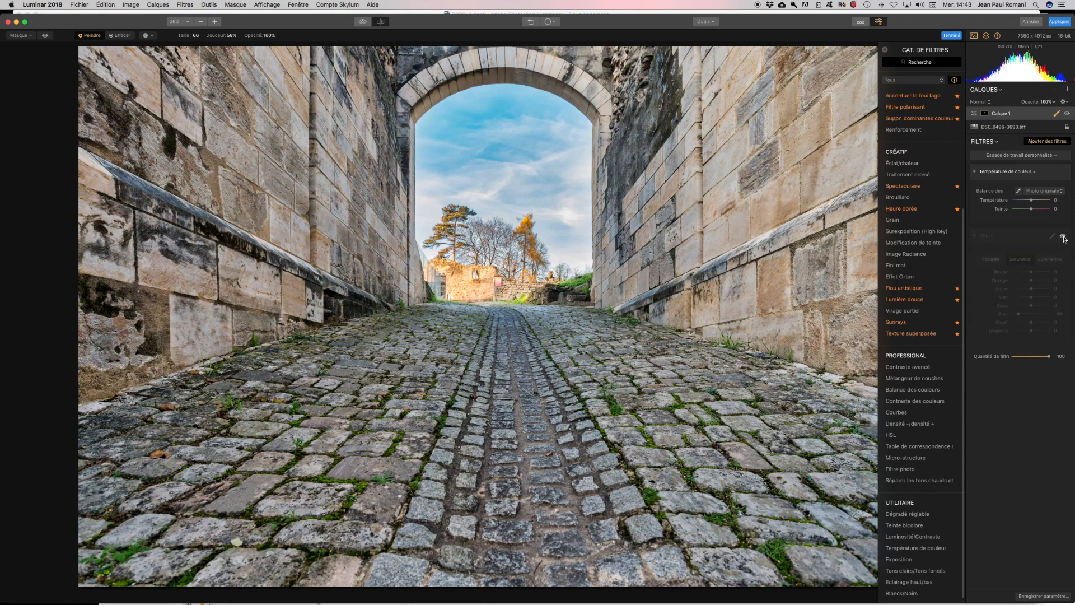
click(1062, 237)
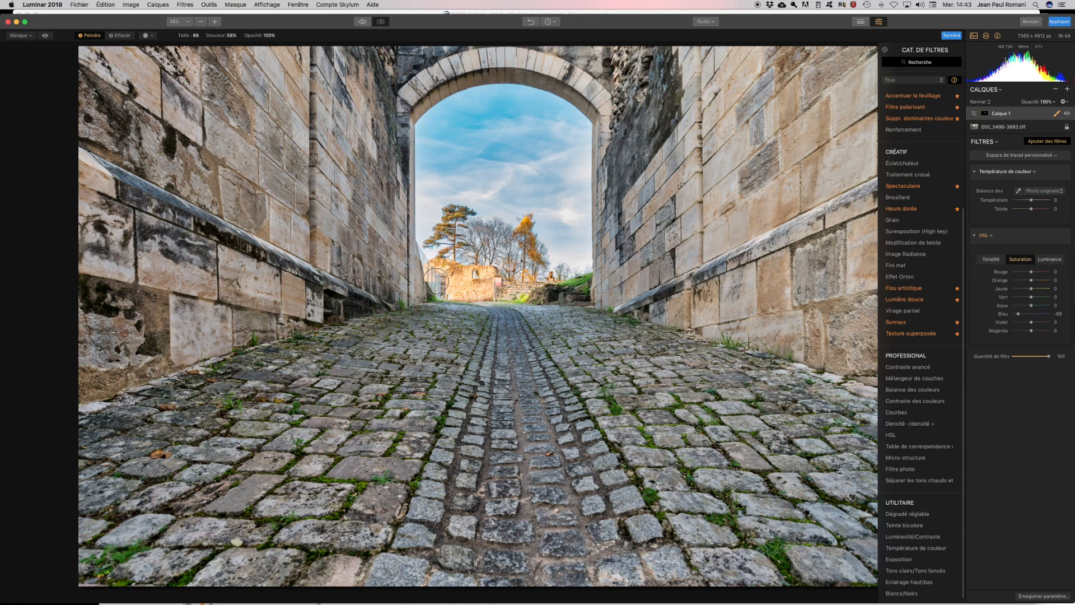
- At 100% zoom on the trees, lower HSL magenta saturation to −47, then fit the photo to screen
click(215, 22)
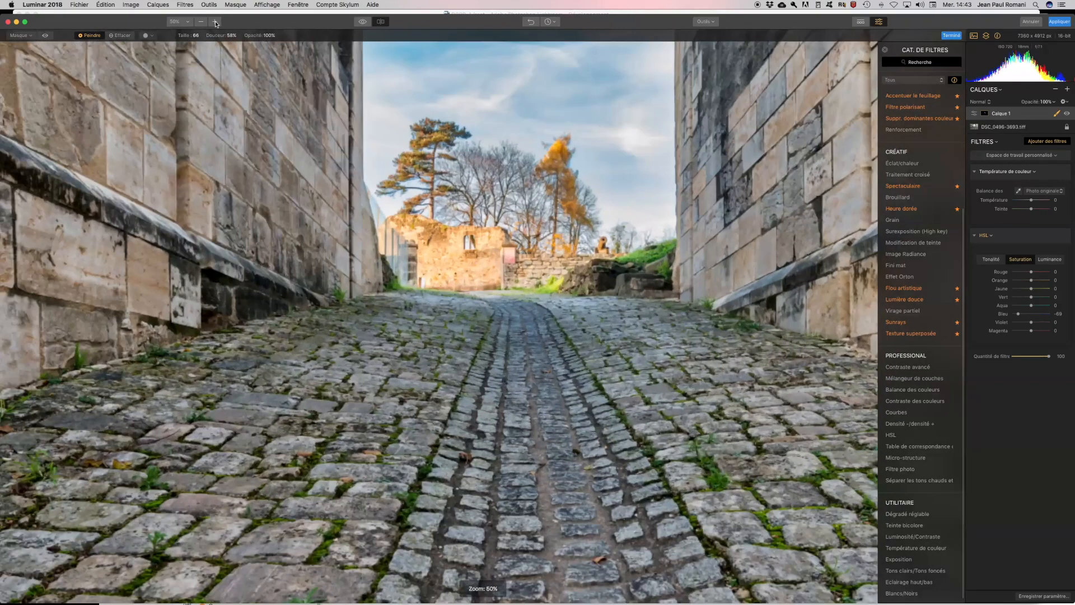
scroll(426, 169, up, 5)
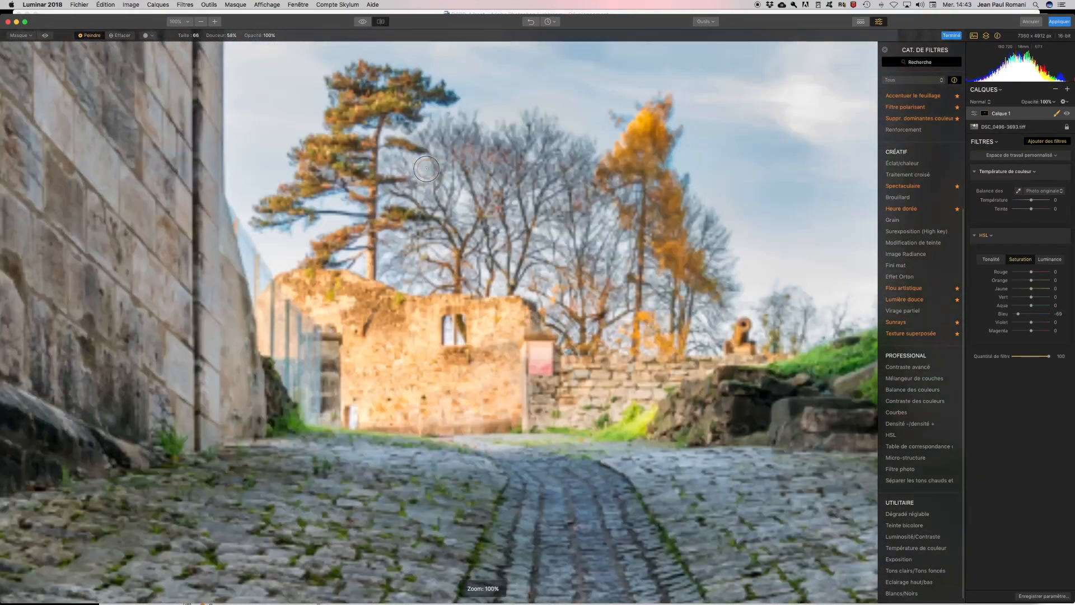
scroll(642, 220, left, 1)
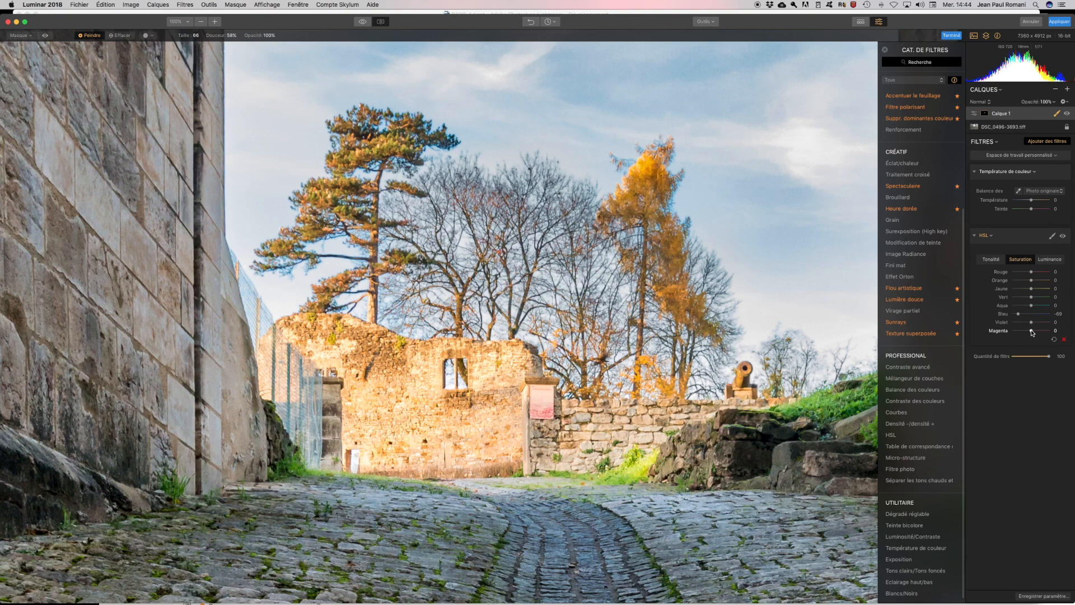
drag(1031, 331, 1022, 333)
click(181, 22)
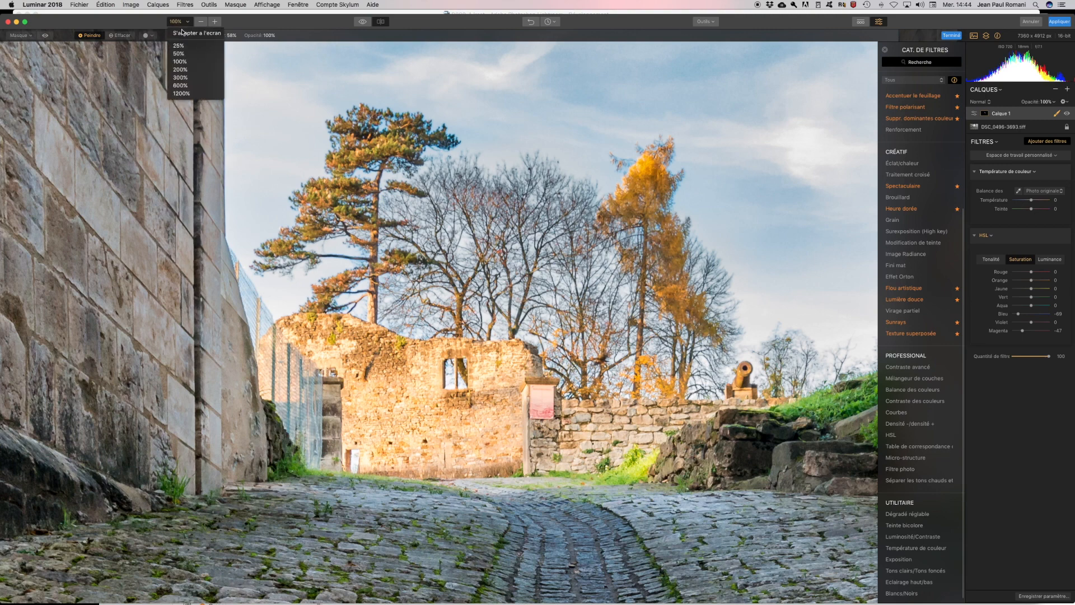
click(187, 33)
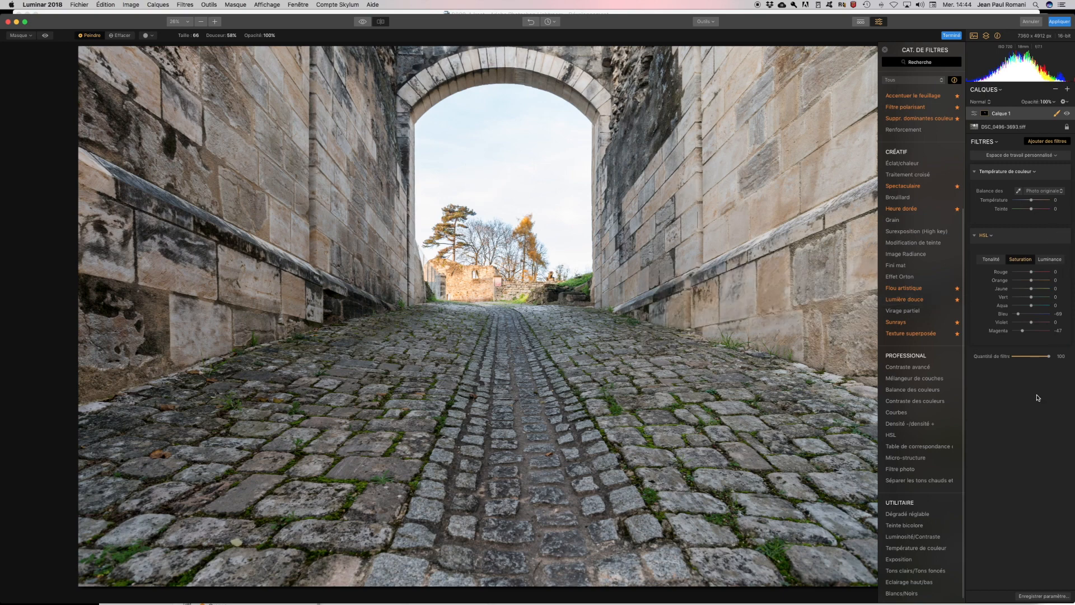
- Return to the edited view and raise the Température de couleur temperature to 10
key(backslash)
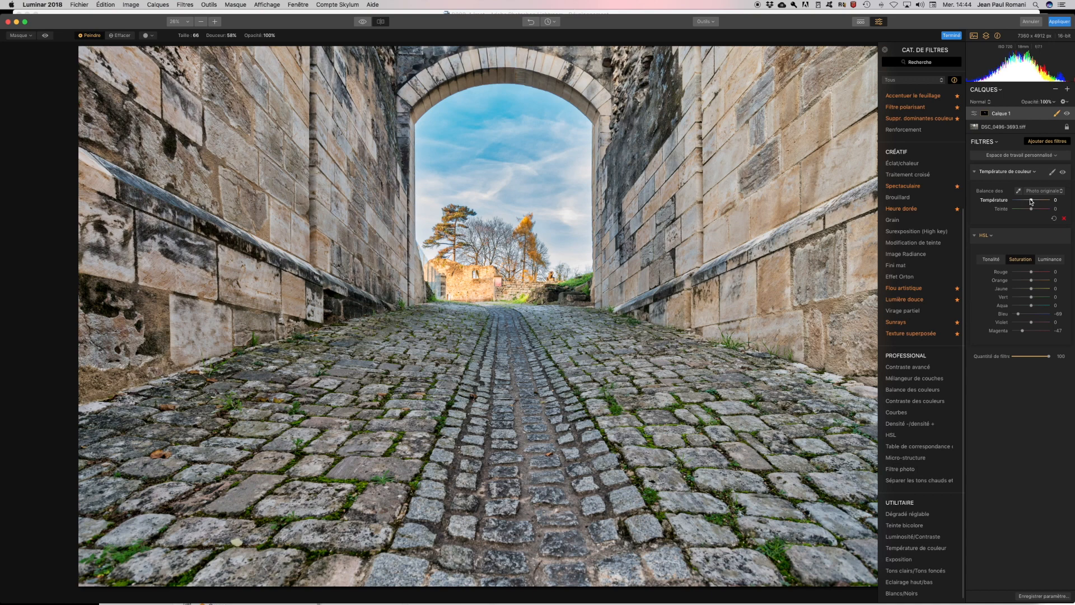
drag(1031, 200, 1033, 202)
drag(1033, 201, 1034, 203)
- Add a new adjustment layer, Calque 2
click(1068, 89)
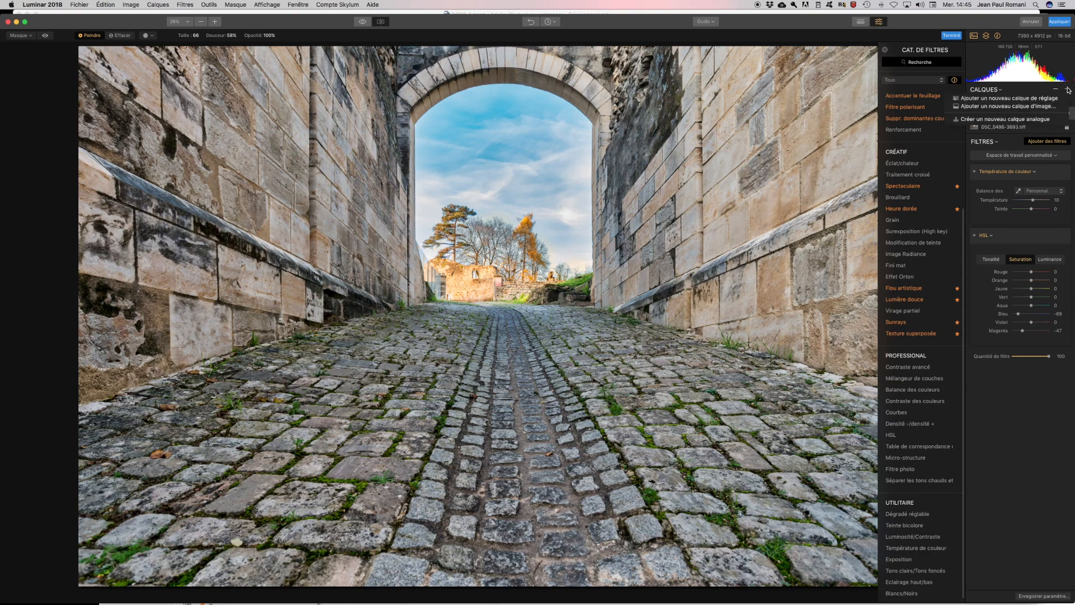
click(1038, 99)
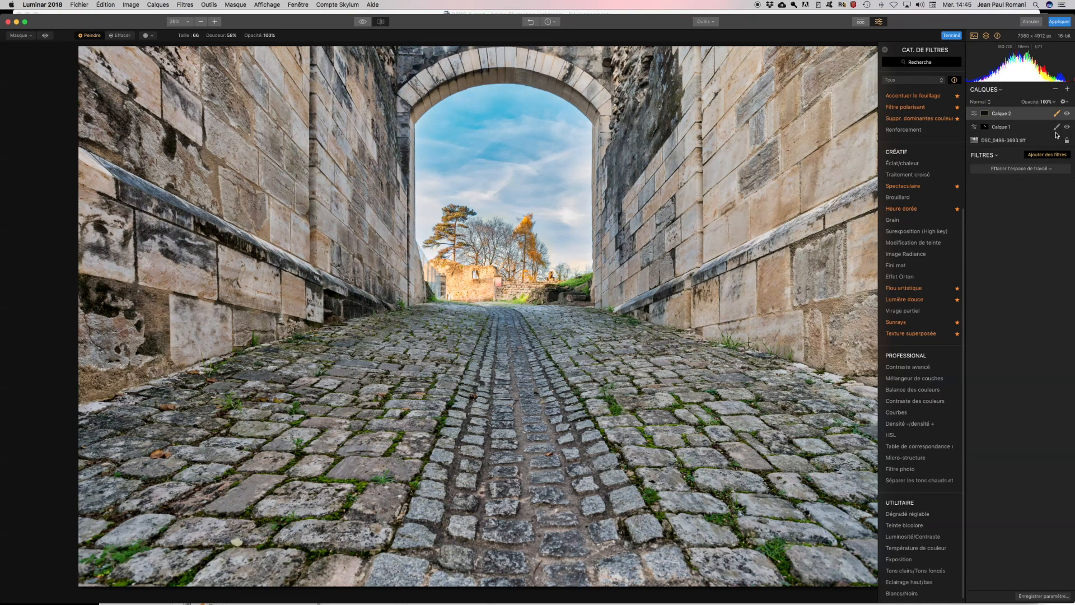
click(1056, 114)
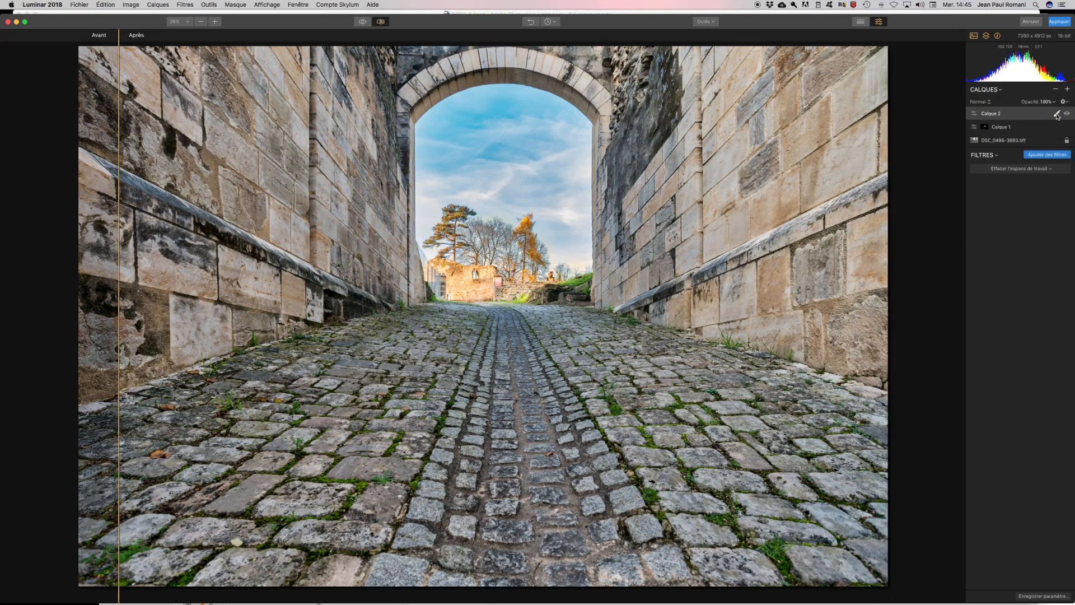
- Give Calque 2 a large radial mask centred on the sky above the archway
click(1056, 114)
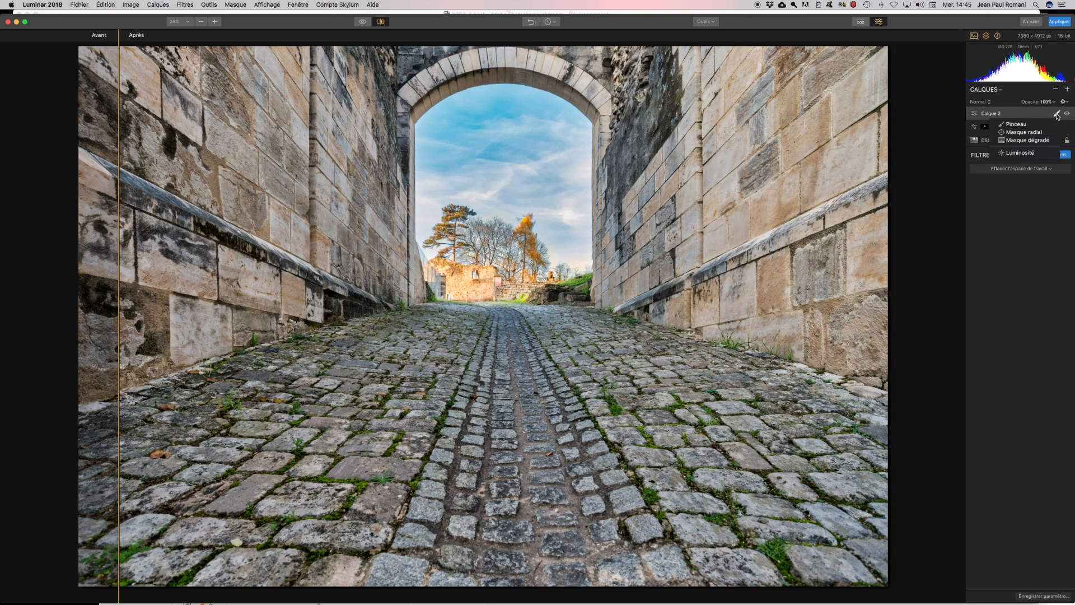
click(1023, 133)
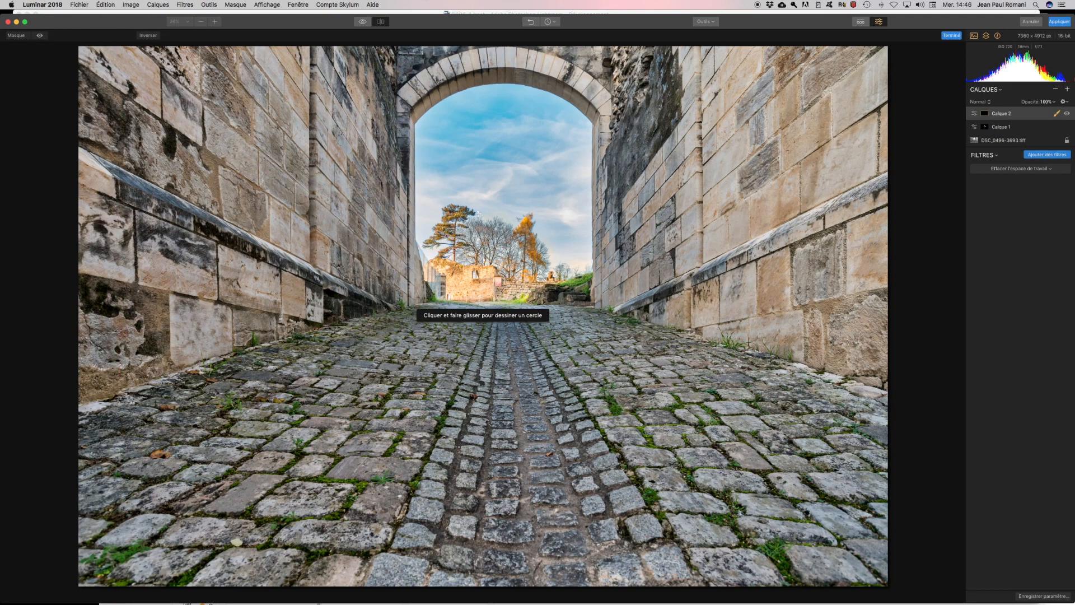
drag(482, 215, 586, 288)
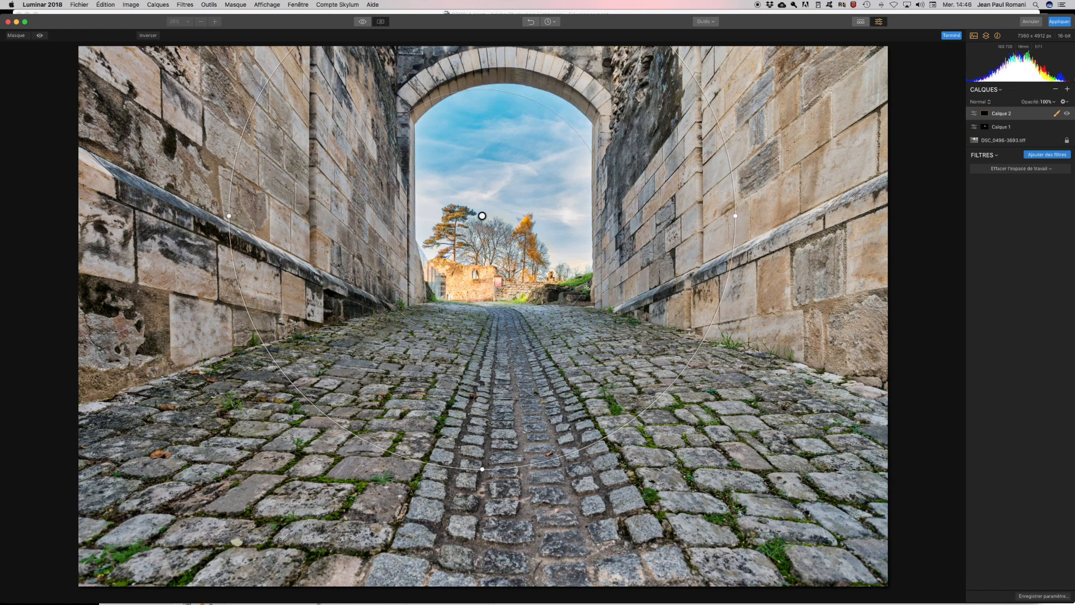
drag(482, 216, 507, 198)
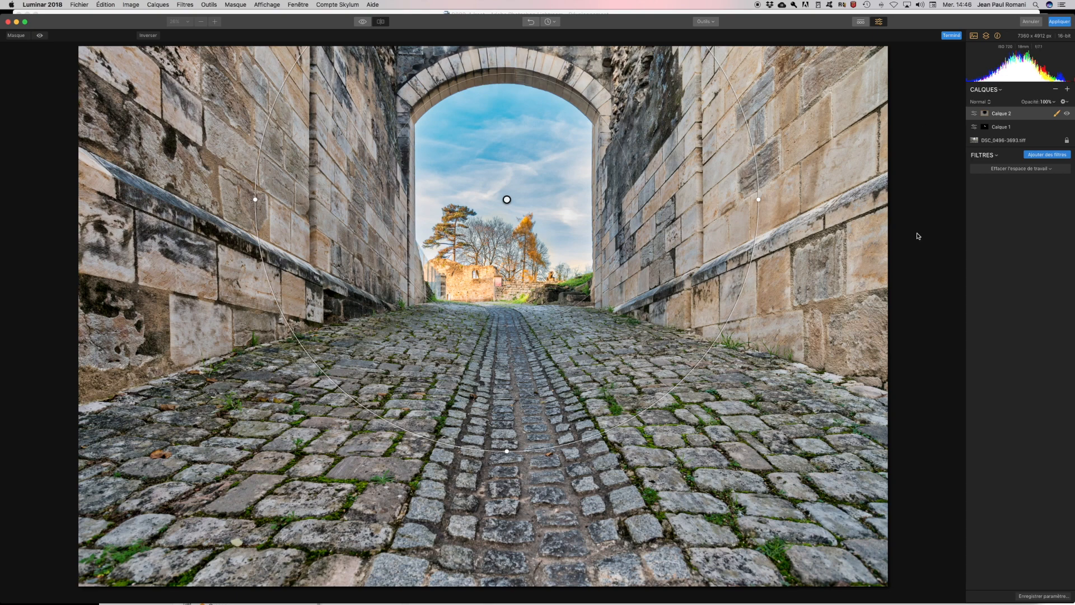
click(1047, 156)
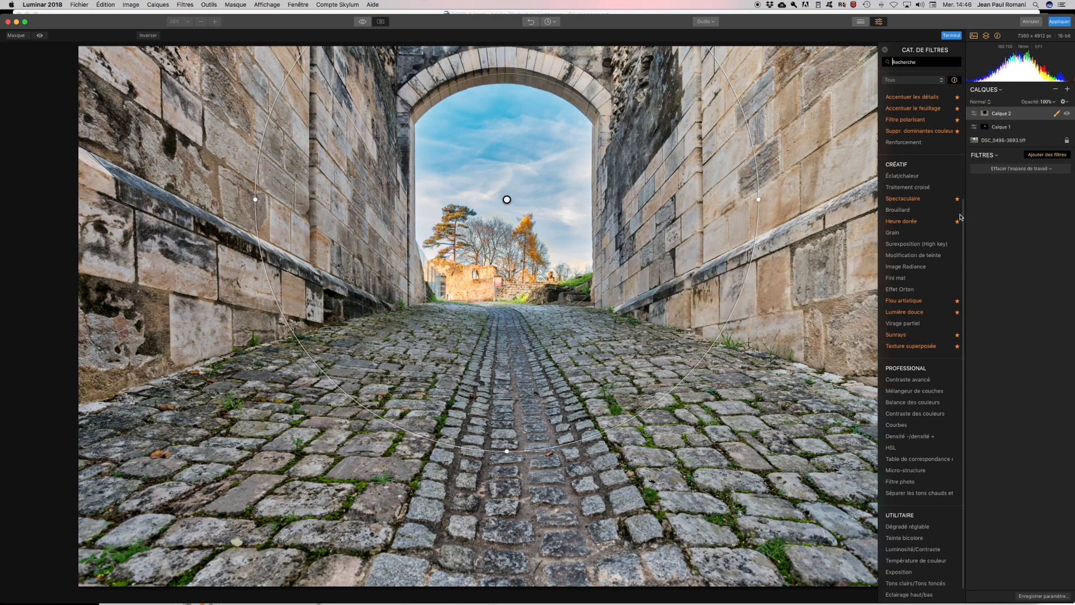
- Add a Spectaculaire filter with amount 75, contrast 52 and brightness lowered to −4
click(916, 200)
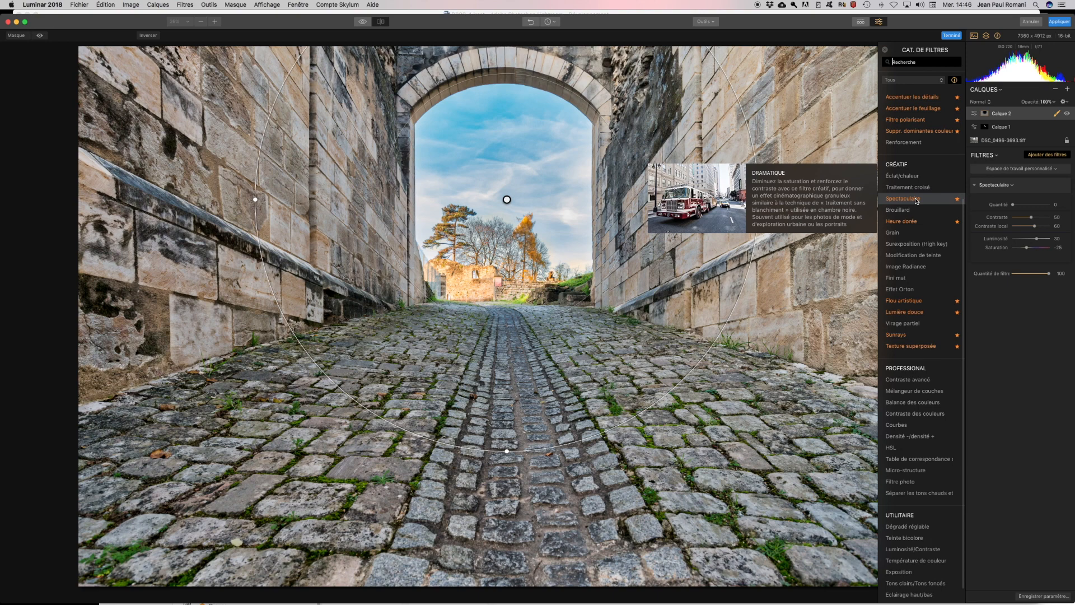
drag(1012, 205, 1052, 206)
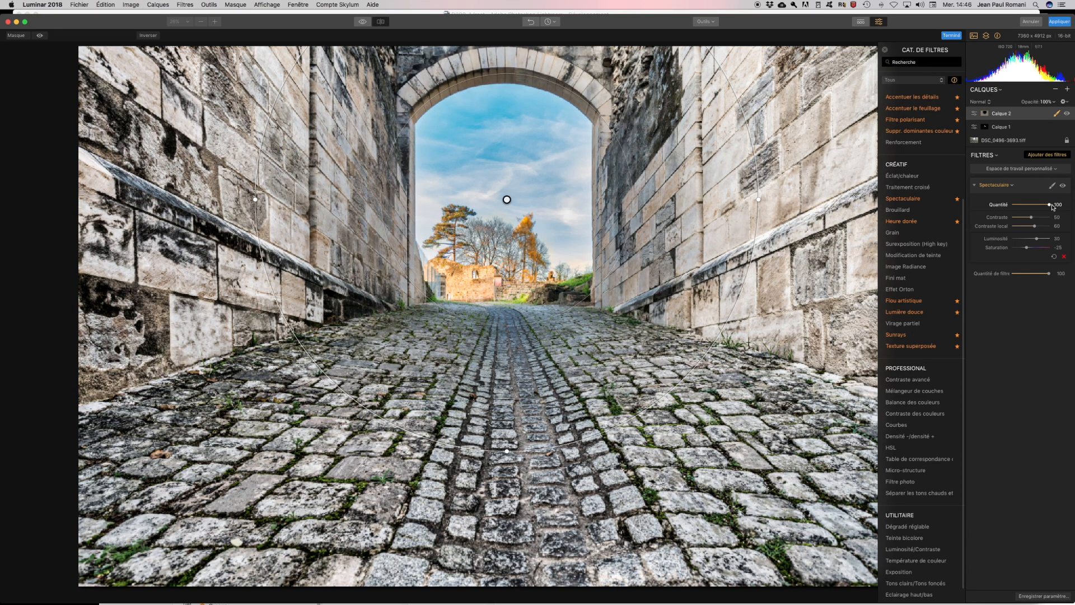
drag(1051, 207, 1039, 207)
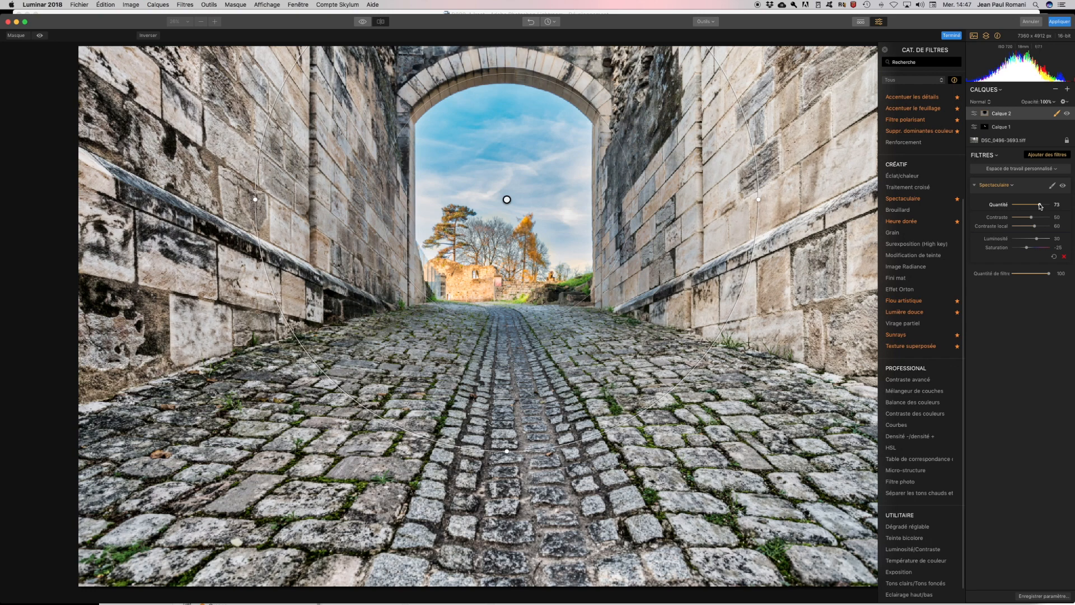
drag(1039, 206, 1039, 206)
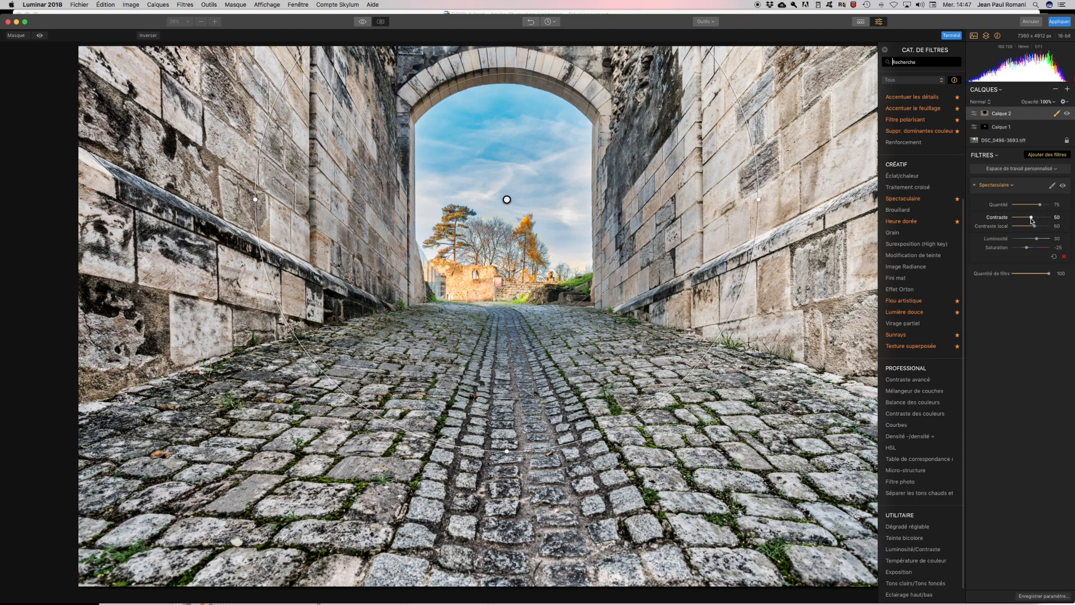
drag(1032, 218, 1033, 220)
drag(1036, 240, 1030, 240)
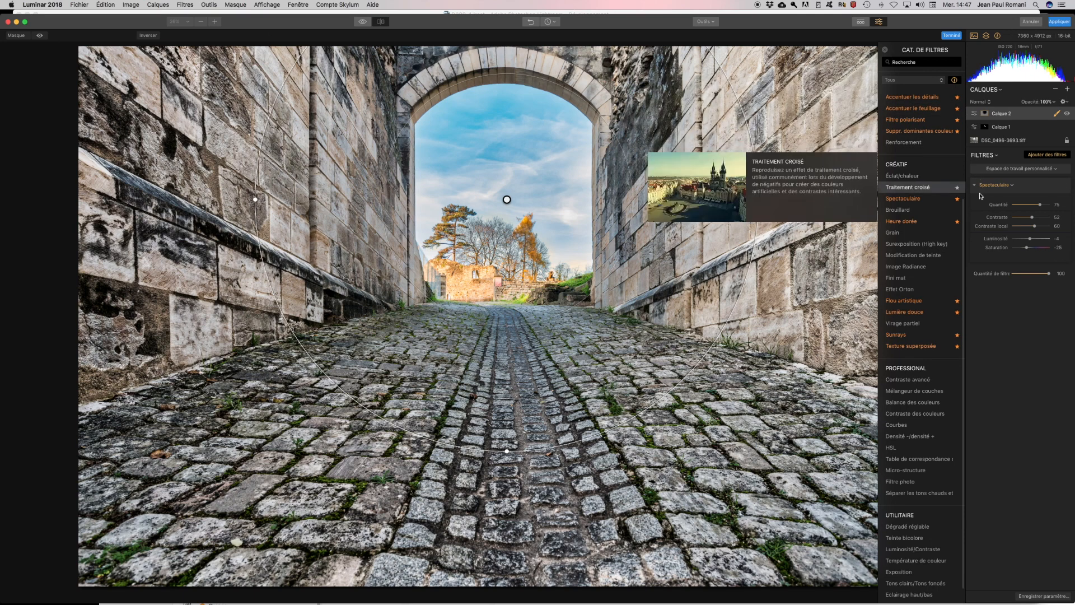
- Finish the radial mask and drag the Avant/Après divider to compare before and after
click(1058, 114)
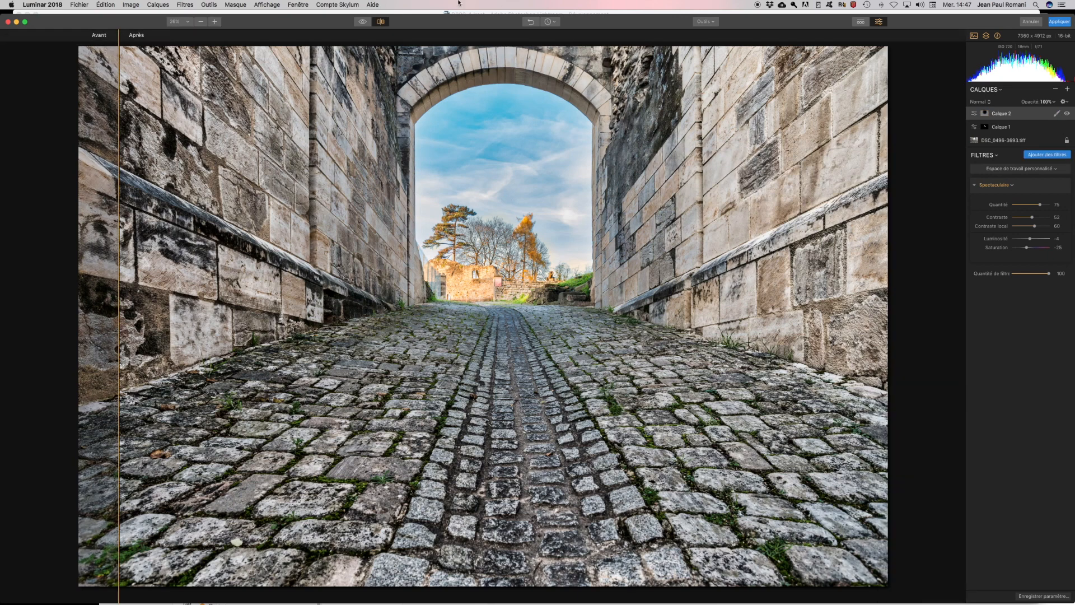
drag(119, 37, 848, 37)
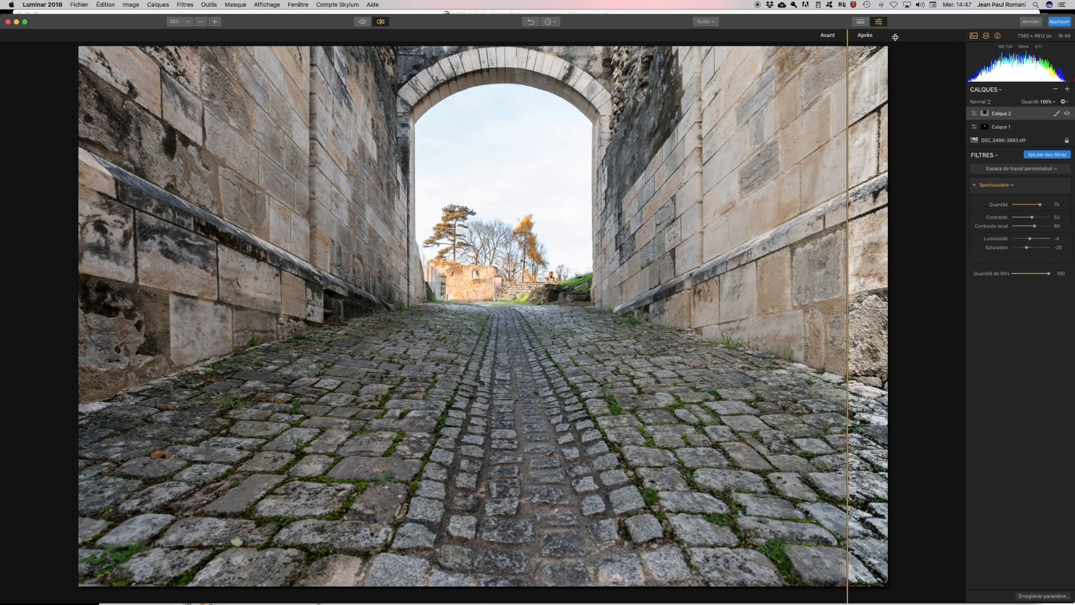
drag(848, 37, 257, 3)
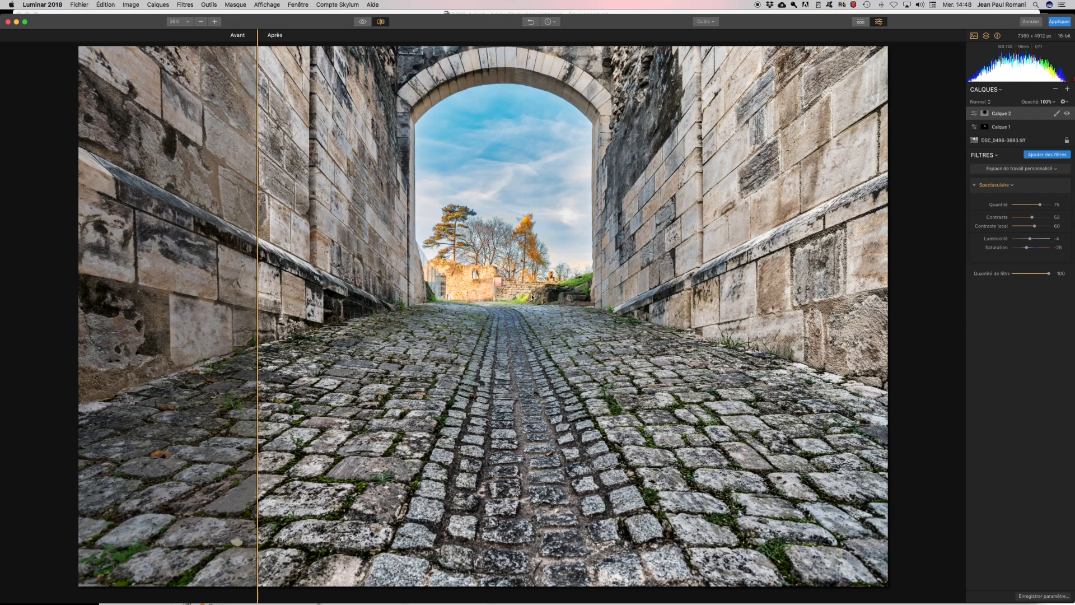
- Leave Calque 2's overall filter amount at 100 and apply the edits back to Lightroom
drag(1048, 276, 1045, 276)
drag(1047, 273, 1074, 274)
click(1059, 22)
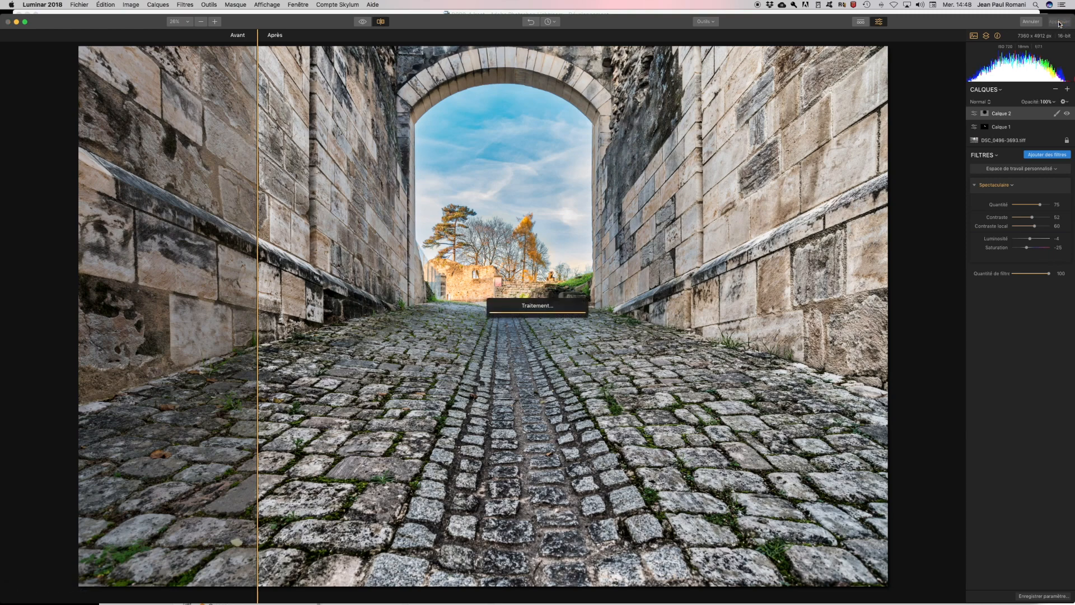